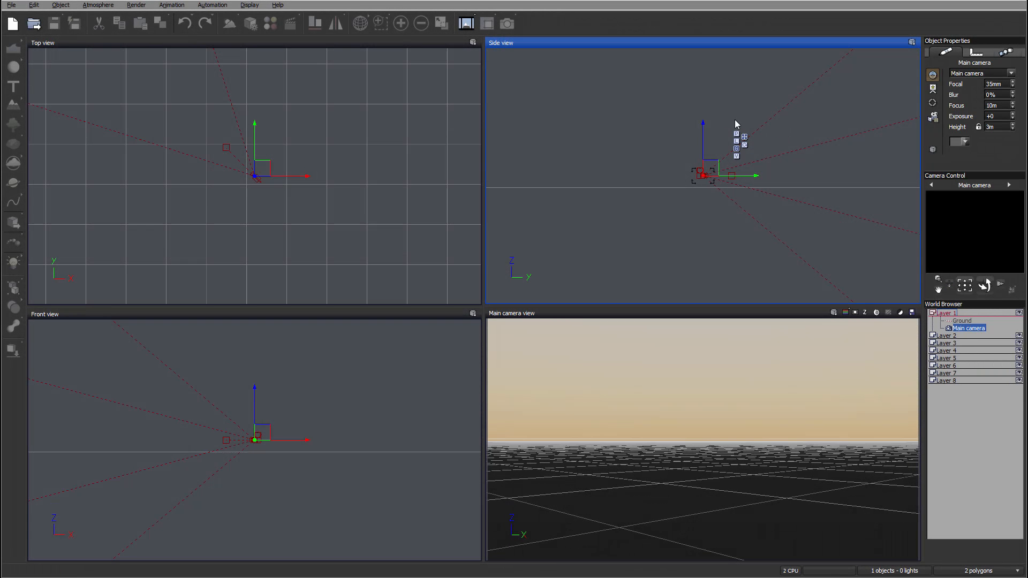
Pan the orthographic side and top views around the camera.
{"action": "right_click_drag", "start_coordinate": [663, 139], "coordinate": [629, 191]}
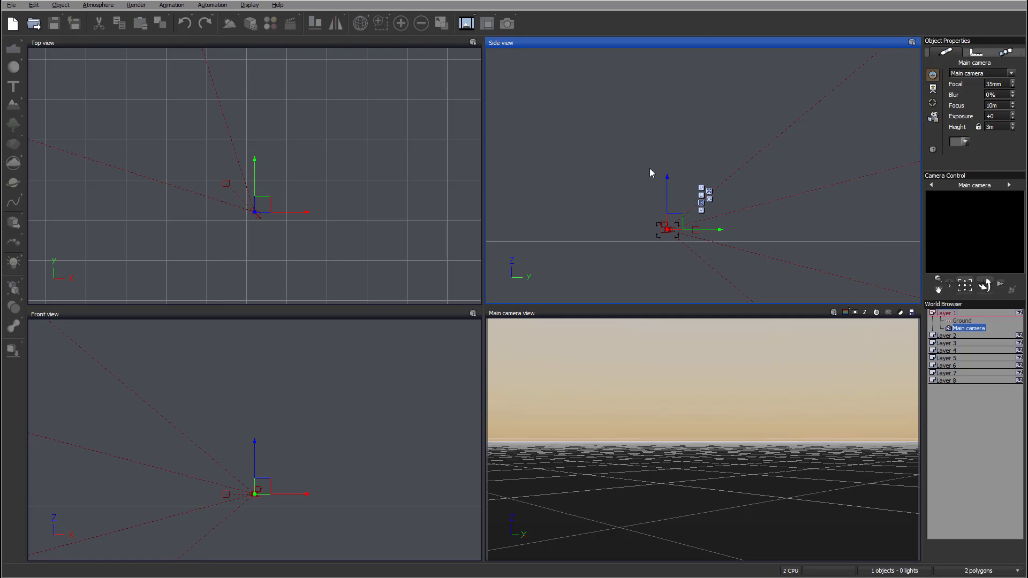
{"action": "right_click_drag", "start_coordinate": [649, 168], "coordinate": [618, 167]}
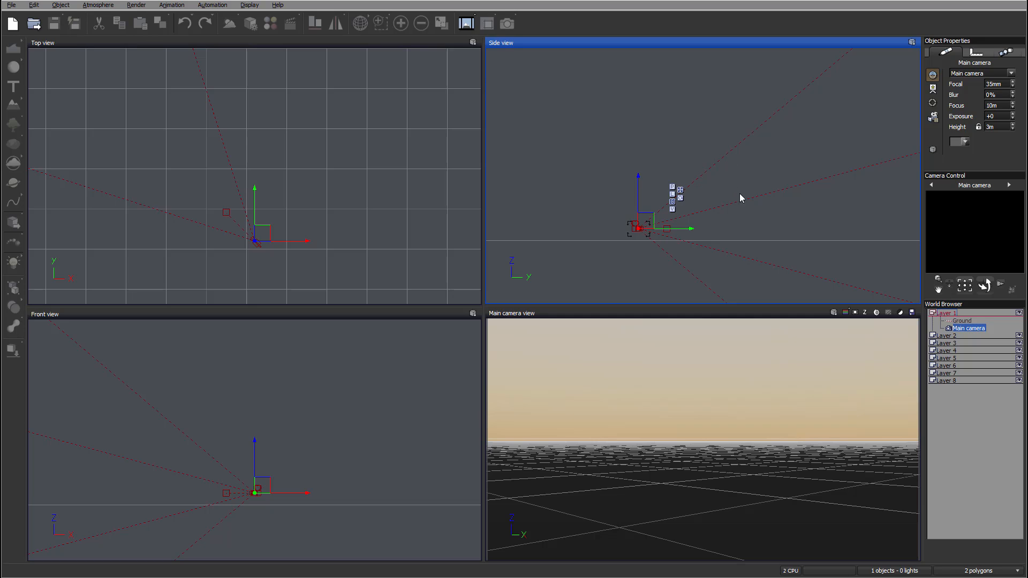
{"action": "right_click_drag", "start_coordinate": [753, 156], "coordinate": [771, 159]}
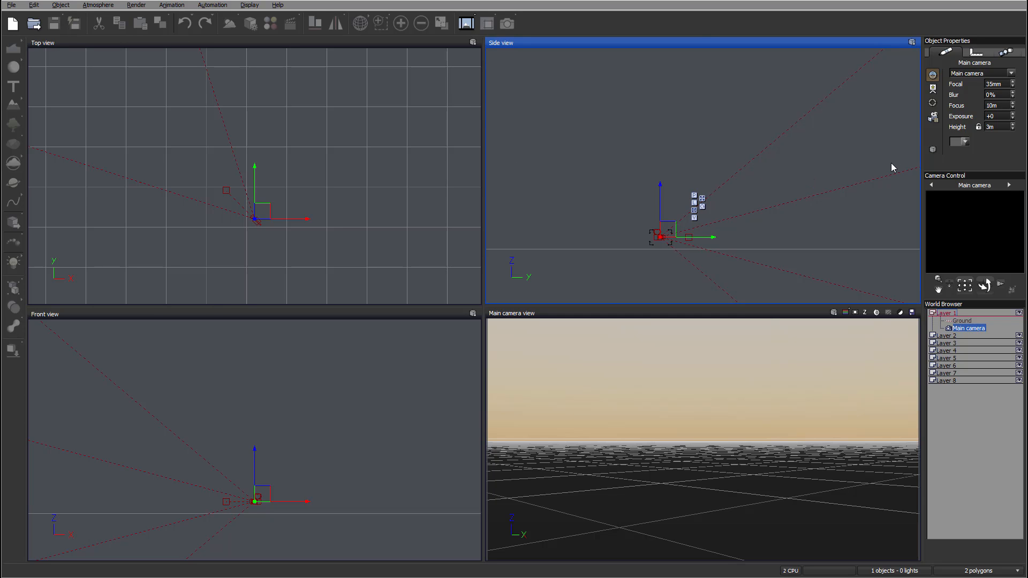
{"action": "right_click_drag", "start_coordinate": [695, 96], "coordinate": [728, 121]}
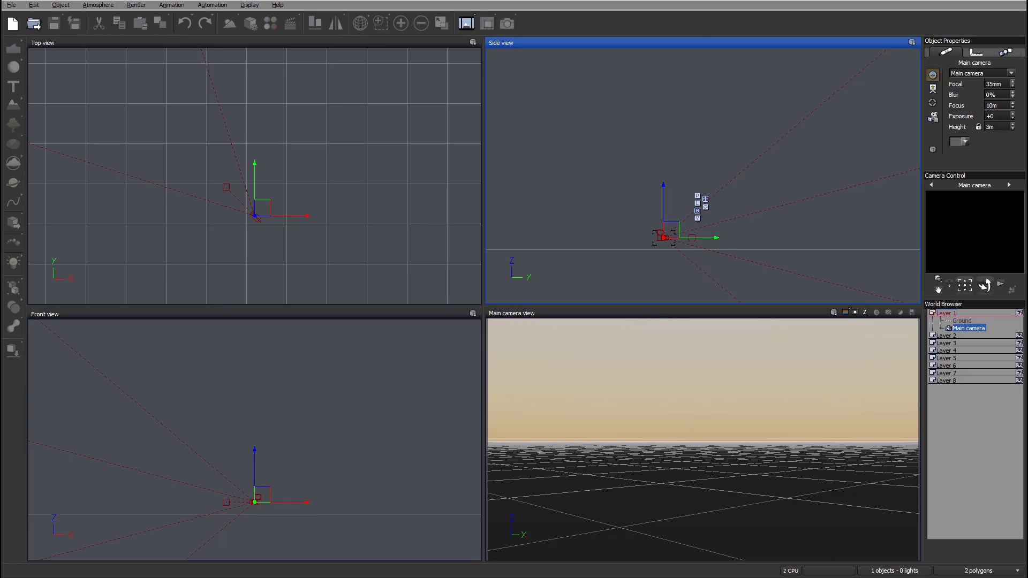
Check CPU performance in Task Manager, close it and bring up the VUE modules page in Chrome.
{"action": "key", "text": "ctrl+shift+Escape"}
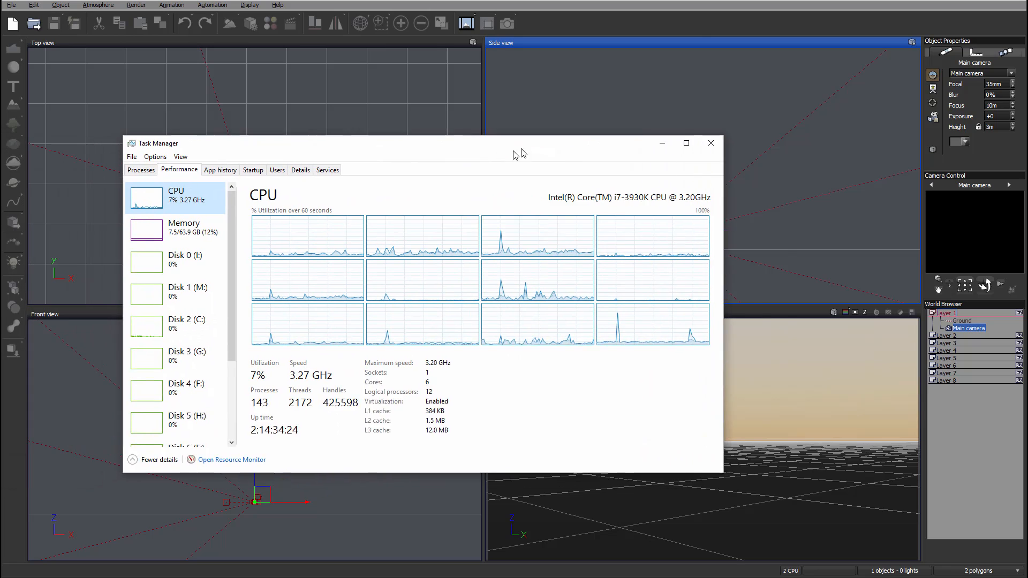
{"action": "left_click_drag", "start_coordinate": [394, 135], "coordinate": [572, 134]}
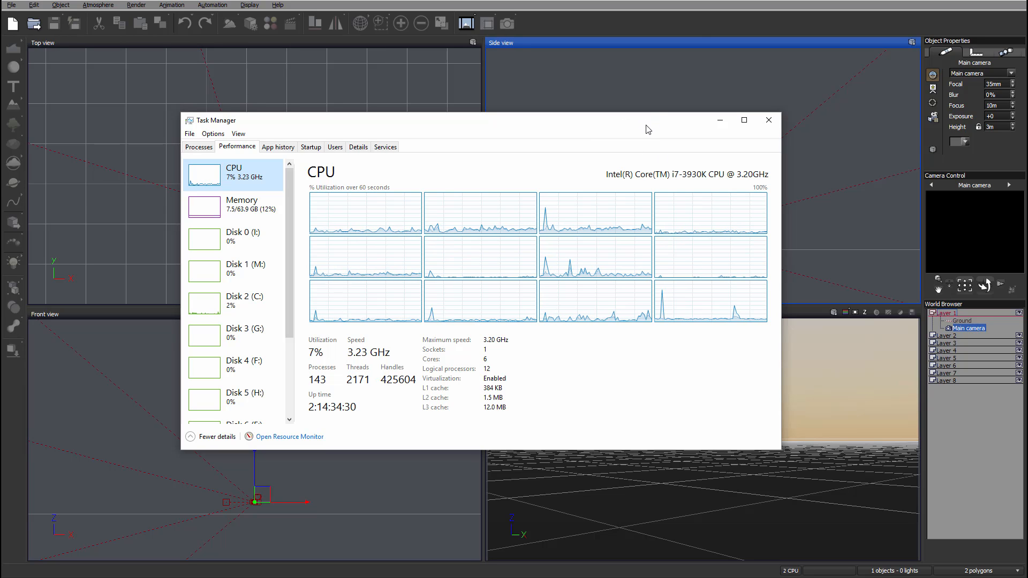
{"action": "left_click_drag", "start_coordinate": [655, 128], "coordinate": [622, 115]}
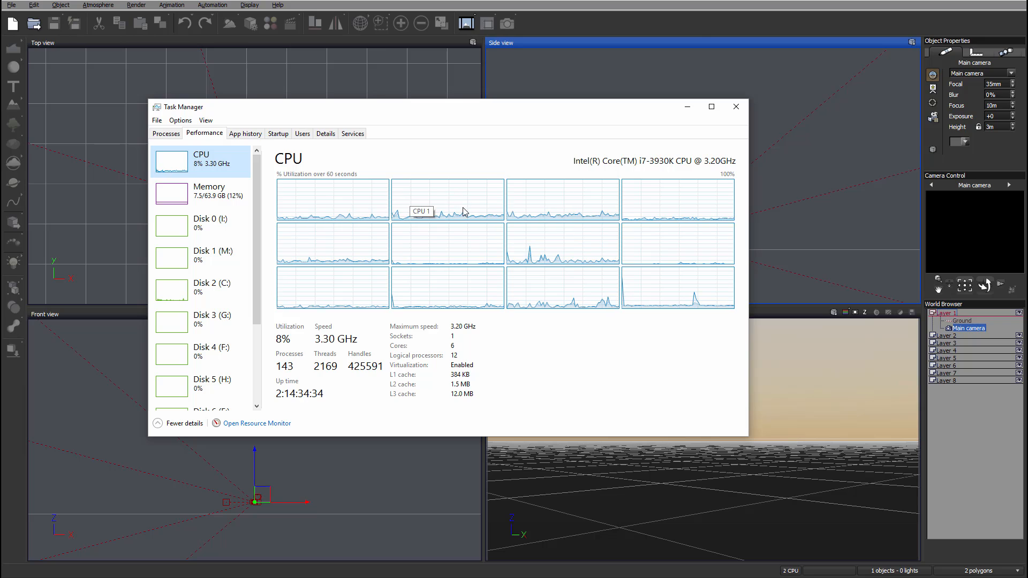
{"action": "left_click_drag", "start_coordinate": [631, 115], "coordinate": [538, 122]}
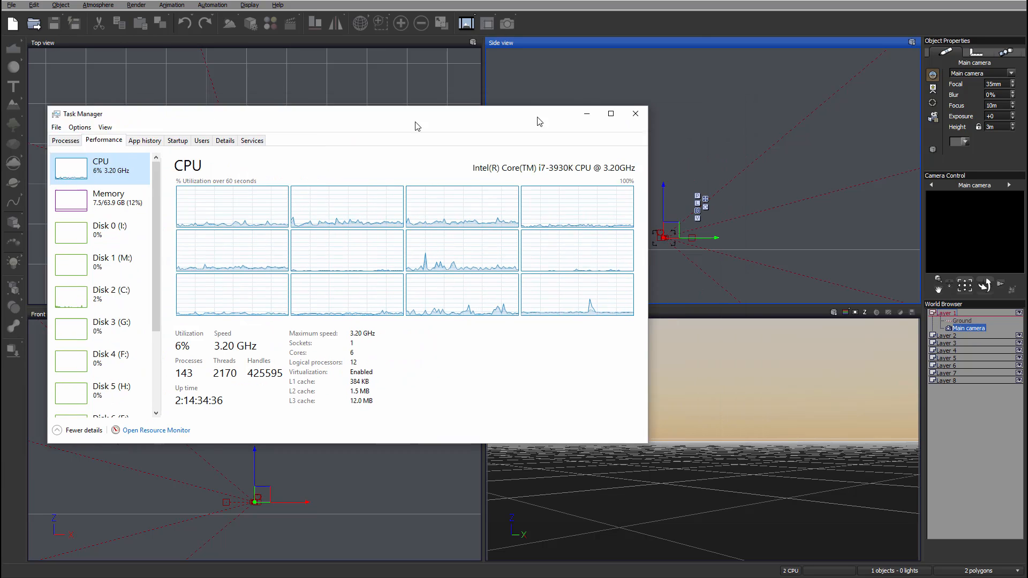
{"action": "key", "text": "alt+Tab"}
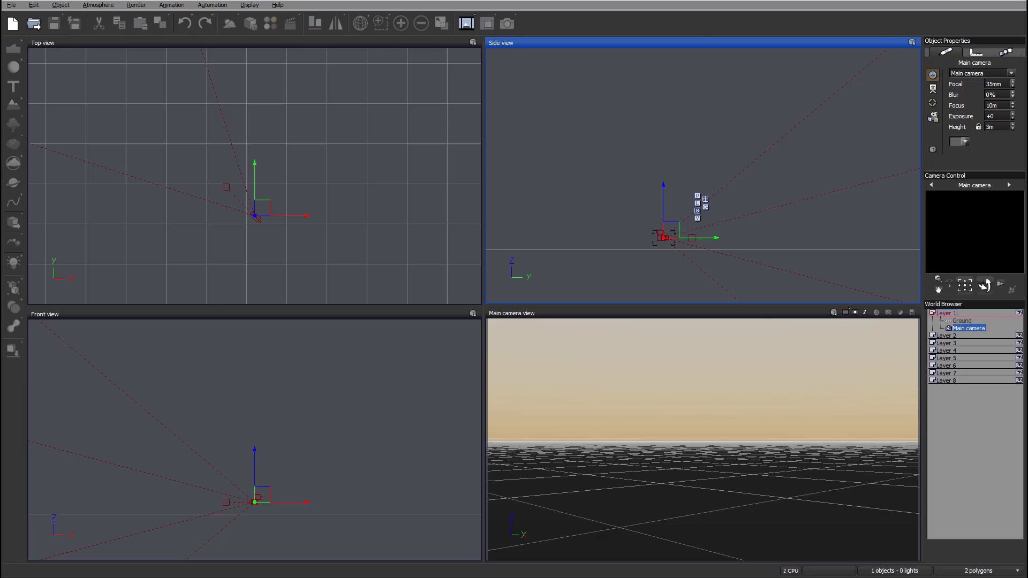
{"action": "key", "text": "alt+Tab"}
Read the RenderUp module's multi-processor and 64-bit feature lines, then close Chrome.
{"action": "left_click_drag", "start_coordinate": [634, 83], "coordinate": [597, 48]}
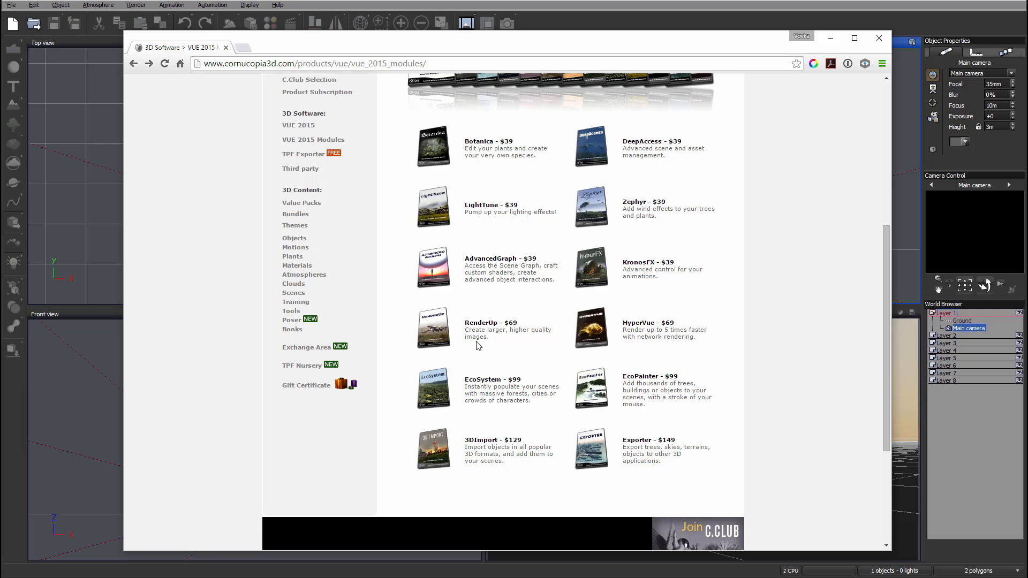
{"action": "left_click", "coordinate": [431, 332]}
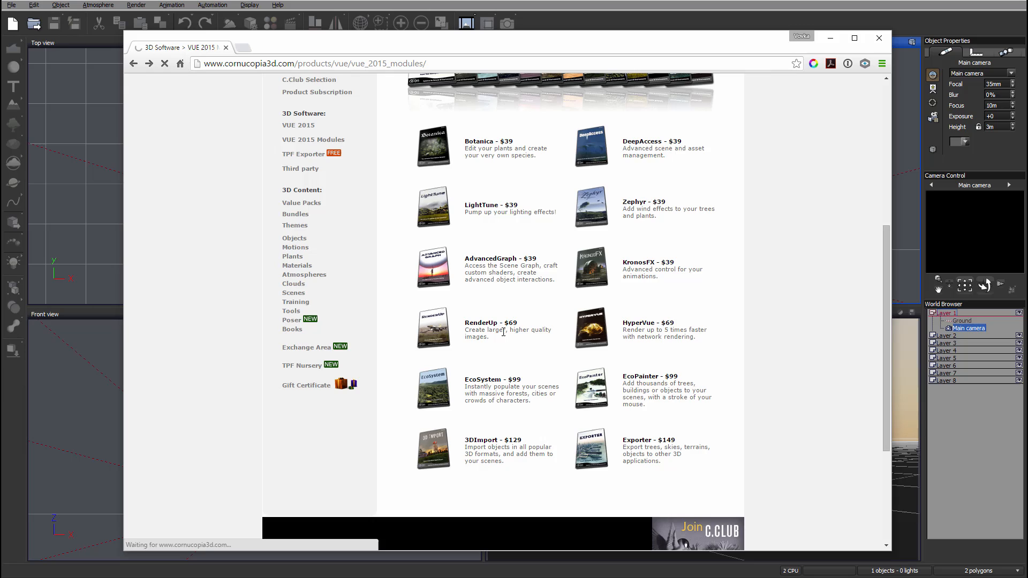
{"action": "scroll", "coordinate": [761, 345], "scroll_direction": "down", "scroll_amount": 3}
{"action": "scroll", "coordinate": [761, 344], "scroll_direction": "down", "scroll_amount": 3}
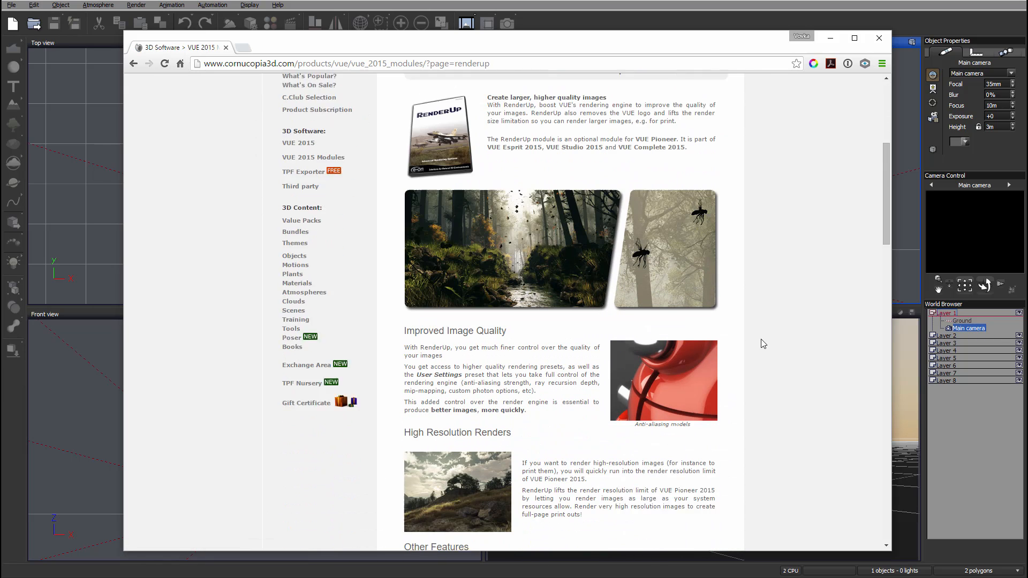
{"action": "scroll", "coordinate": [761, 344], "scroll_direction": "down", "scroll_amount": 2}
{"action": "scroll", "coordinate": [762, 343], "scroll_direction": "down", "scroll_amount": 3}
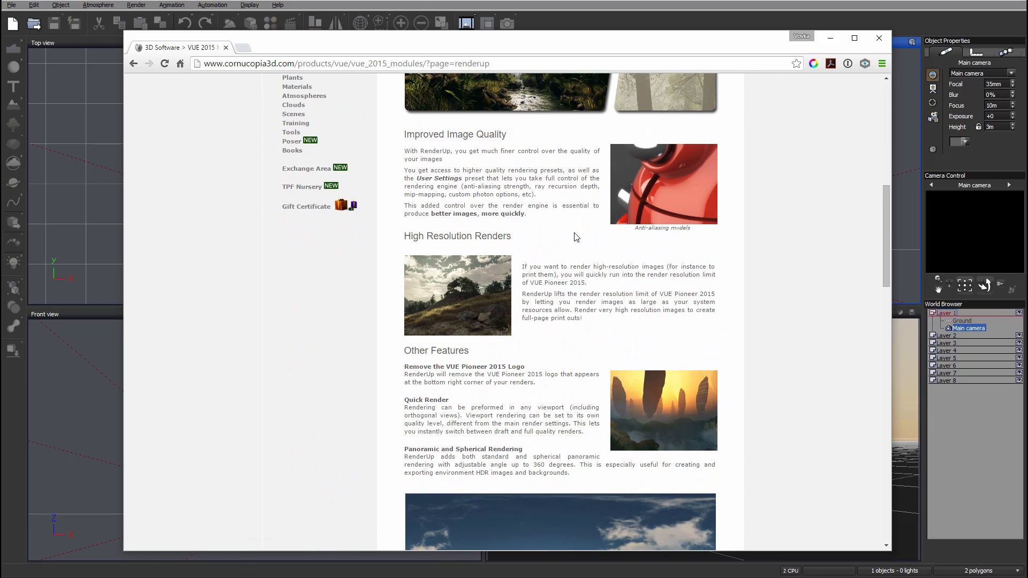
{"action": "scroll", "coordinate": [577, 236], "scroll_direction": "down", "scroll_amount": 2}
{"action": "scroll", "coordinate": [577, 236], "scroll_direction": "down", "scroll_amount": 2}
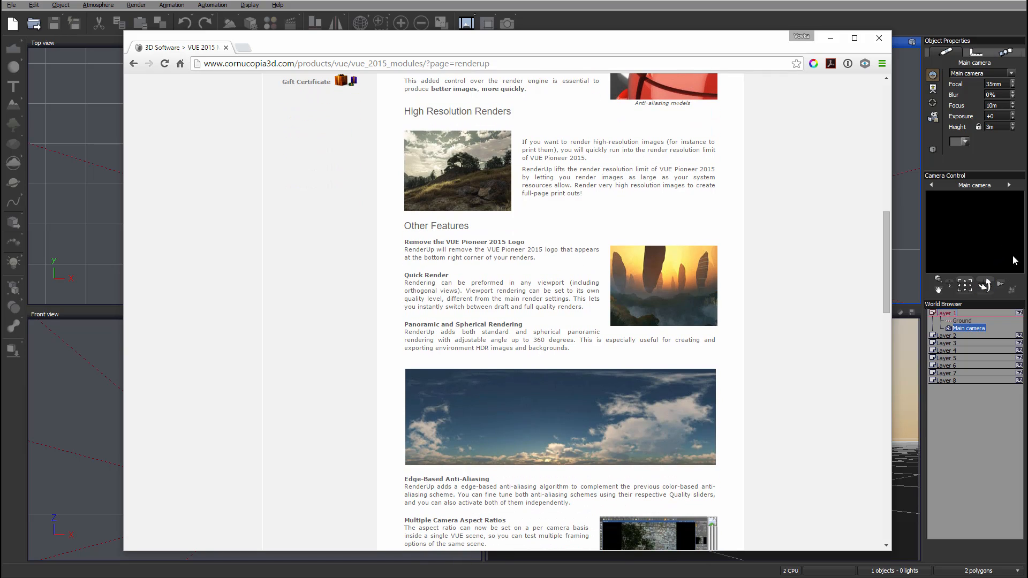
{"action": "scroll", "coordinate": [498, 341], "scroll_direction": "down", "scroll_amount": 2}
{"action": "scroll", "coordinate": [498, 341], "scroll_direction": "down", "scroll_amount": 2}
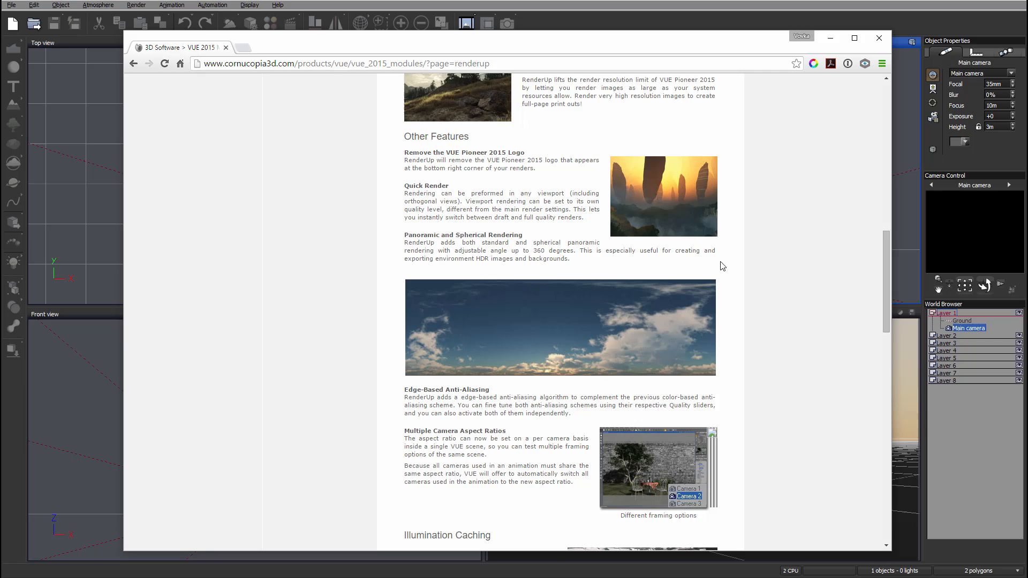
{"action": "scroll", "coordinate": [786, 313], "scroll_direction": "down", "scroll_amount": 1}
{"action": "scroll", "coordinate": [786, 313], "scroll_direction": "down", "scroll_amount": 2}
{"action": "scroll", "coordinate": [771, 317], "scroll_direction": "down", "scroll_amount": 3}
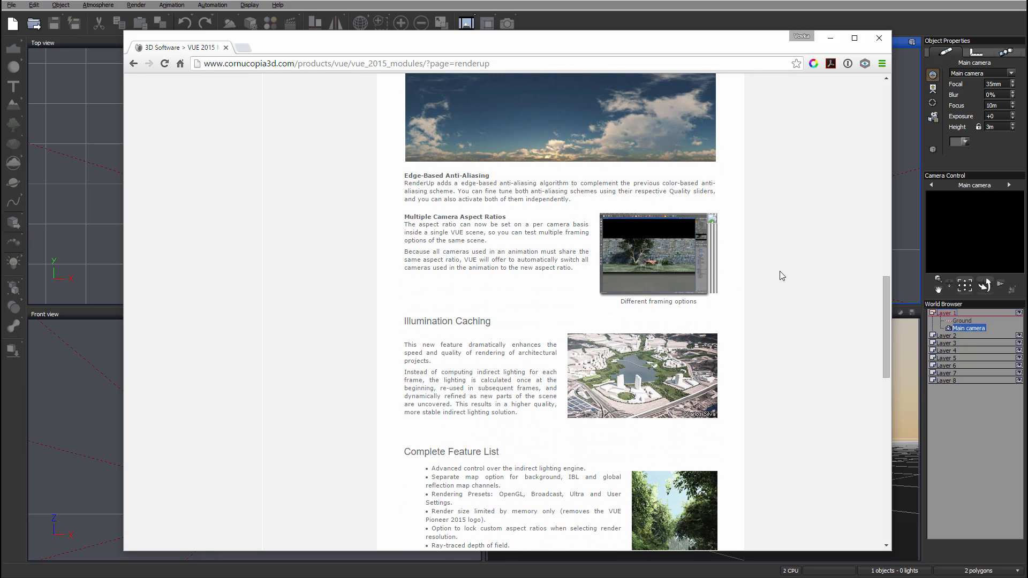
{"action": "scroll", "coordinate": [779, 273], "scroll_direction": "down", "scroll_amount": 2}
{"action": "scroll", "coordinate": [780, 274], "scroll_direction": "down", "scroll_amount": 1}
{"action": "scroll", "coordinate": [780, 278], "scroll_direction": "down", "scroll_amount": 3}
{"action": "scroll", "coordinate": [779, 277], "scroll_direction": "down", "scroll_amount": 2}
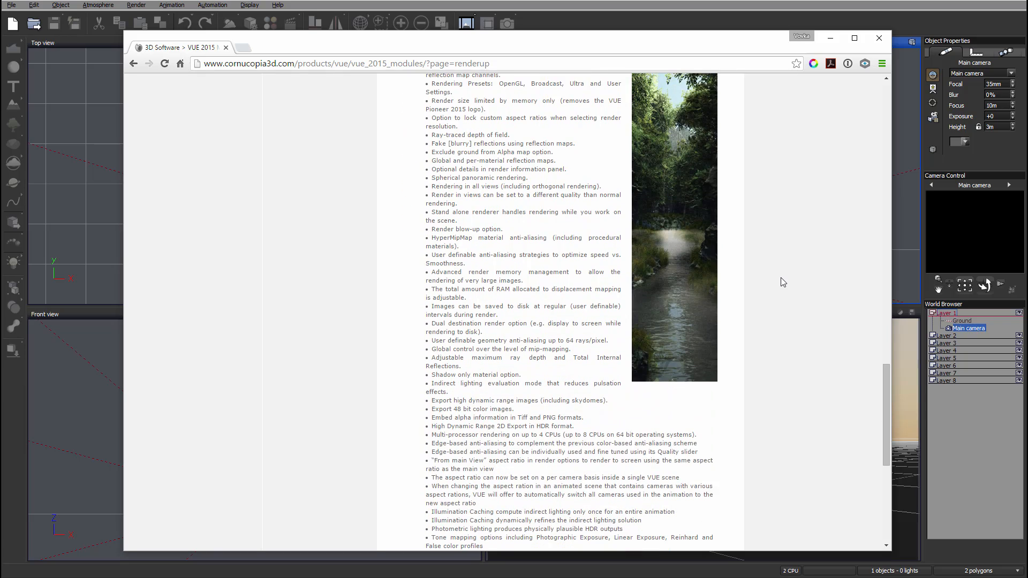
{"action": "scroll", "coordinate": [782, 277], "scroll_direction": "down", "scroll_amount": 1}
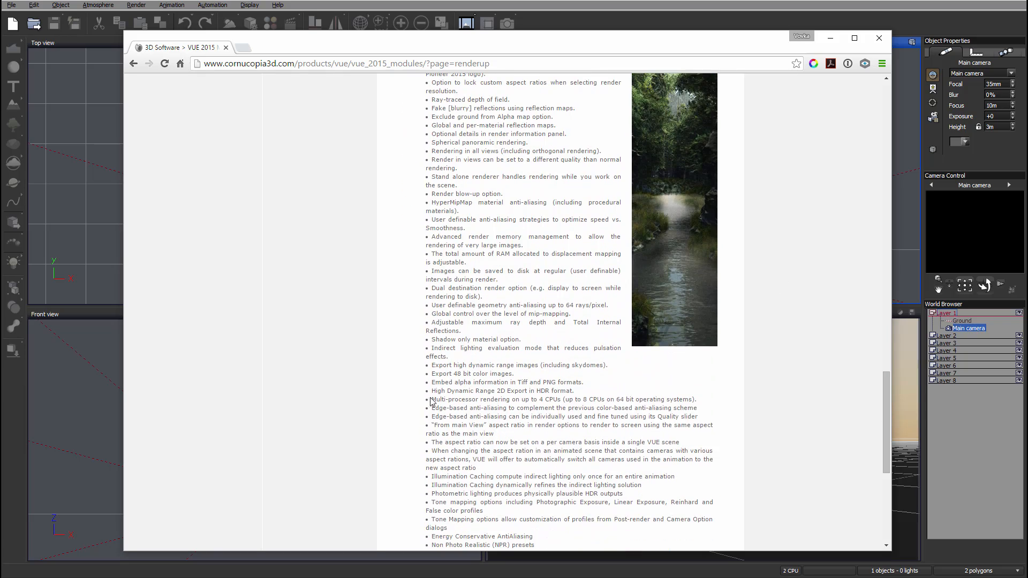
{"action": "left_click_drag", "start_coordinate": [432, 399], "coordinate": [695, 399]}
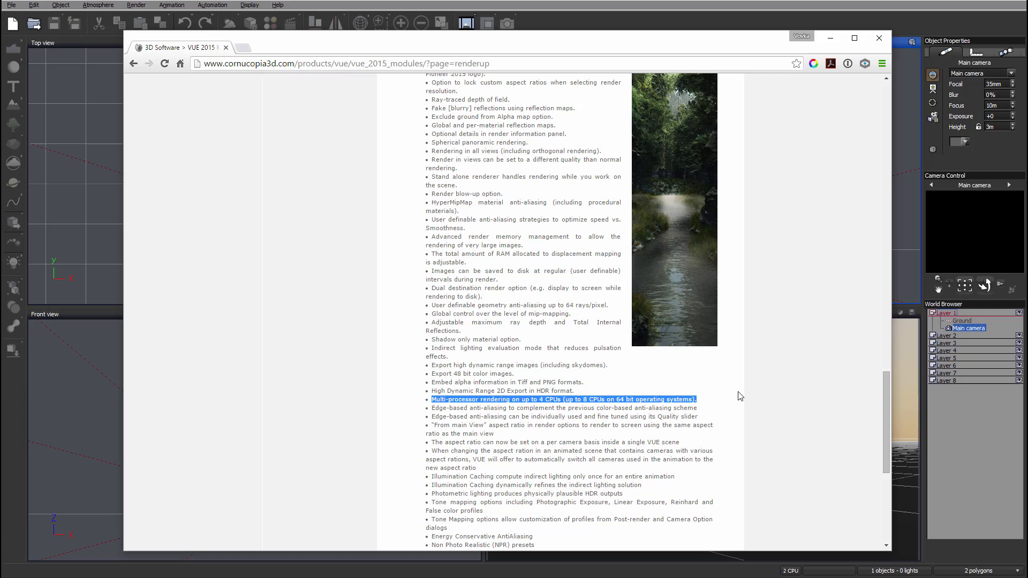
{"action": "left_click", "coordinate": [630, 400]}
{"action": "left_click_drag", "start_coordinate": [583, 400], "coordinate": [688, 400]}
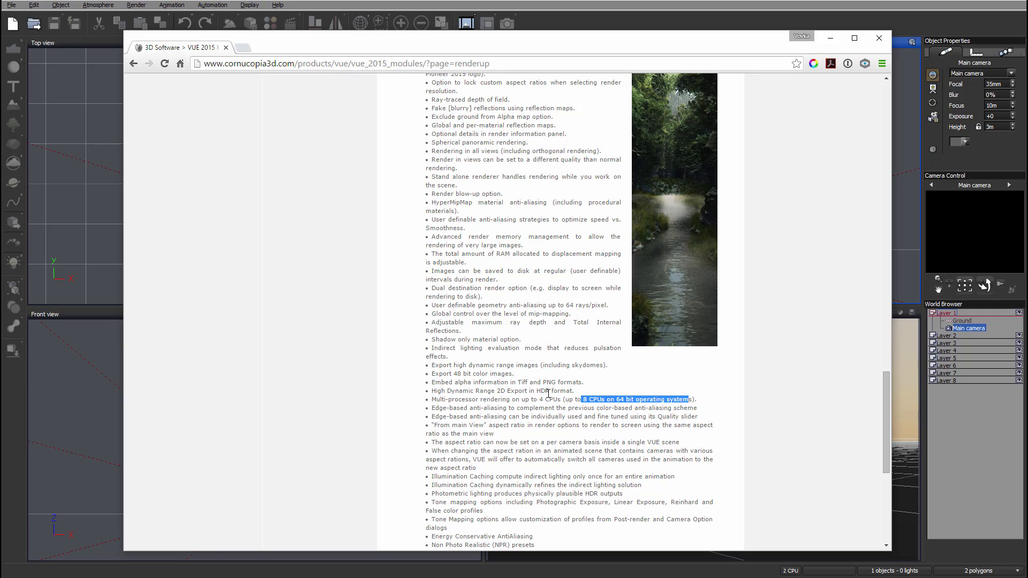
{"action": "left_click", "coordinate": [587, 400]}
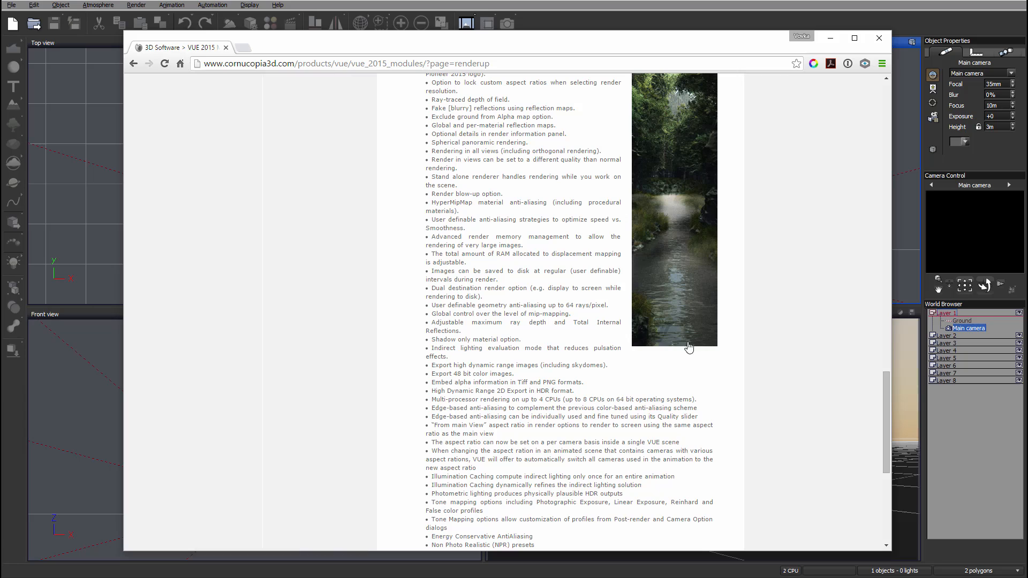
{"action": "left_click_drag", "start_coordinate": [562, 399], "coordinate": [700, 402]}
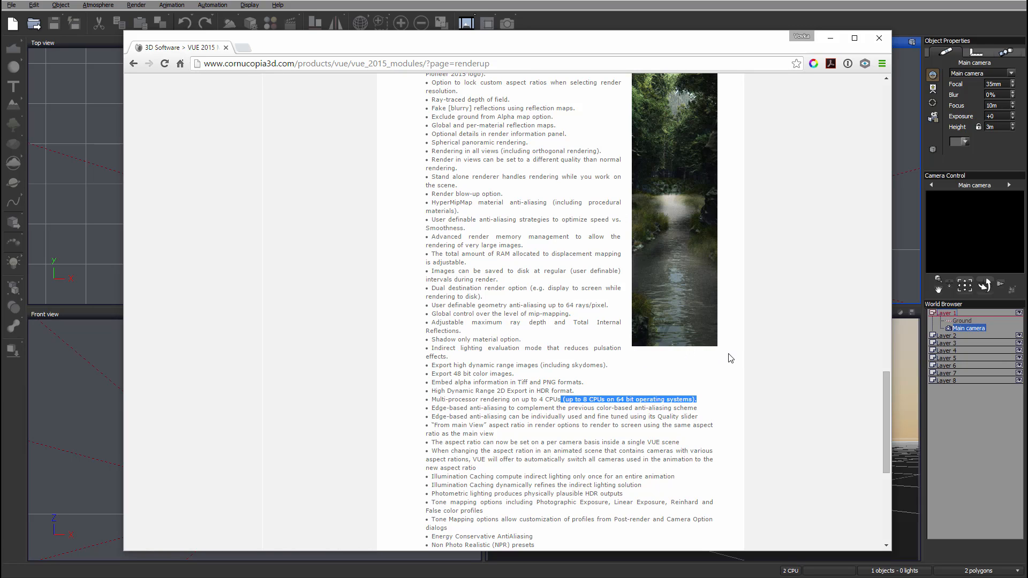
{"action": "scroll", "coordinate": [679, 351], "scroll_direction": "down", "scroll_amount": 1}
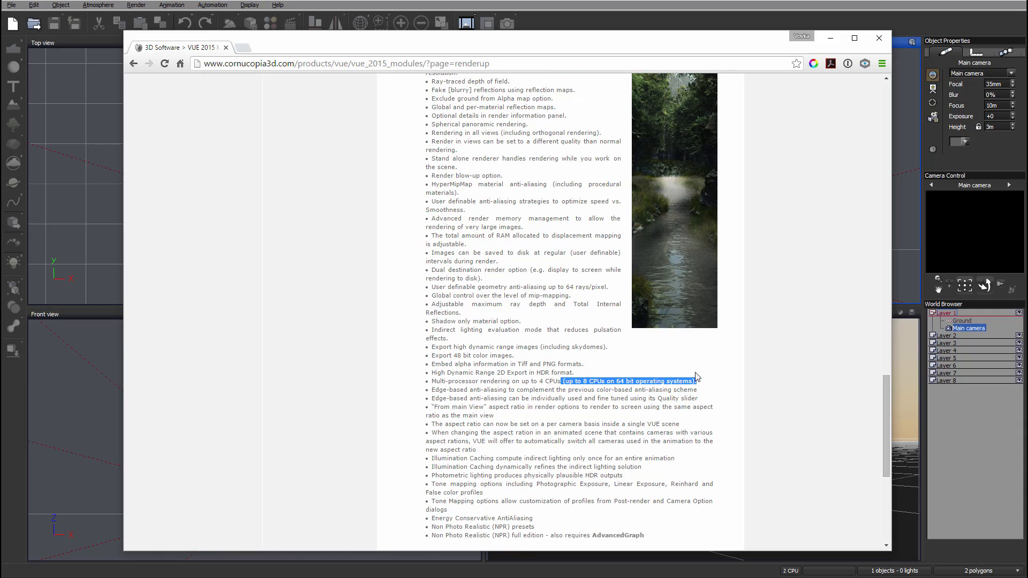
{"action": "scroll", "coordinate": [710, 379], "scroll_direction": "down", "scroll_amount": 1}
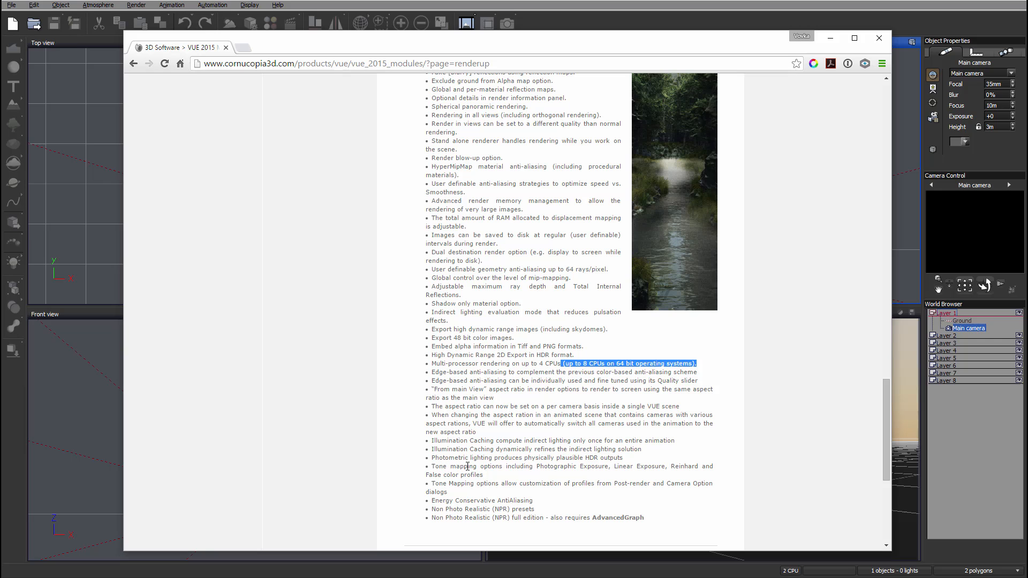
{"action": "scroll", "coordinate": [482, 493], "scroll_direction": "up", "scroll_amount": 3}
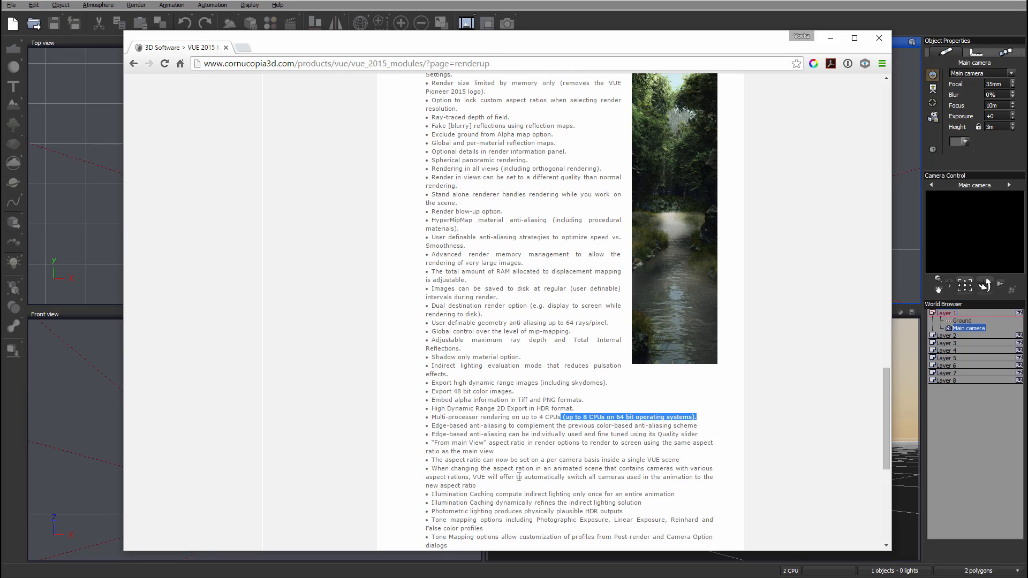
{"action": "scroll", "coordinate": [498, 485], "scroll_direction": "up", "scroll_amount": 3}
{"action": "scroll", "coordinate": [520, 480], "scroll_direction": "up", "scroll_amount": 3}
{"action": "scroll", "coordinate": [520, 480], "scroll_direction": "up", "scroll_amount": 2}
{"action": "scroll", "coordinate": [520, 481], "scroll_direction": "up", "scroll_amount": 2}
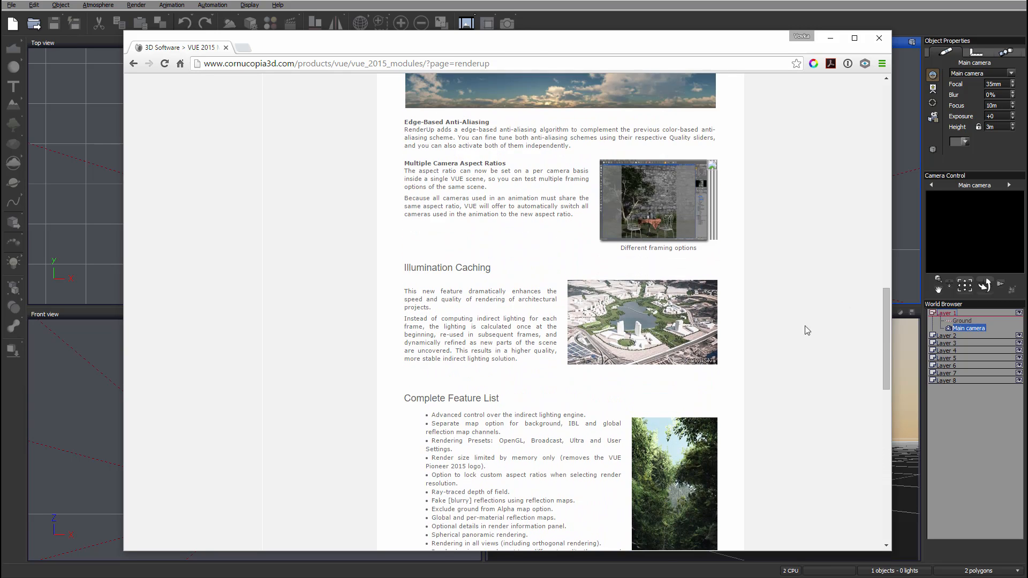
{"action": "scroll", "coordinate": [813, 324], "scroll_direction": "up", "scroll_amount": 3}
{"action": "scroll", "coordinate": [809, 329], "scroll_direction": "up", "scroll_amount": 3}
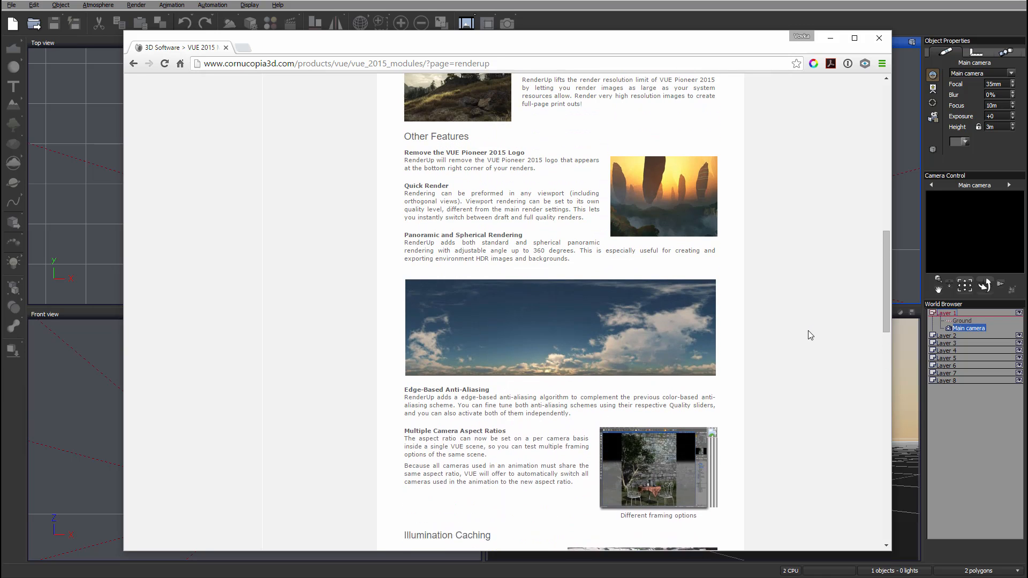
{"action": "scroll", "coordinate": [808, 330], "scroll_direction": "up", "scroll_amount": 3}
{"action": "scroll", "coordinate": [832, 259], "scroll_direction": "up", "scroll_amount": 3}
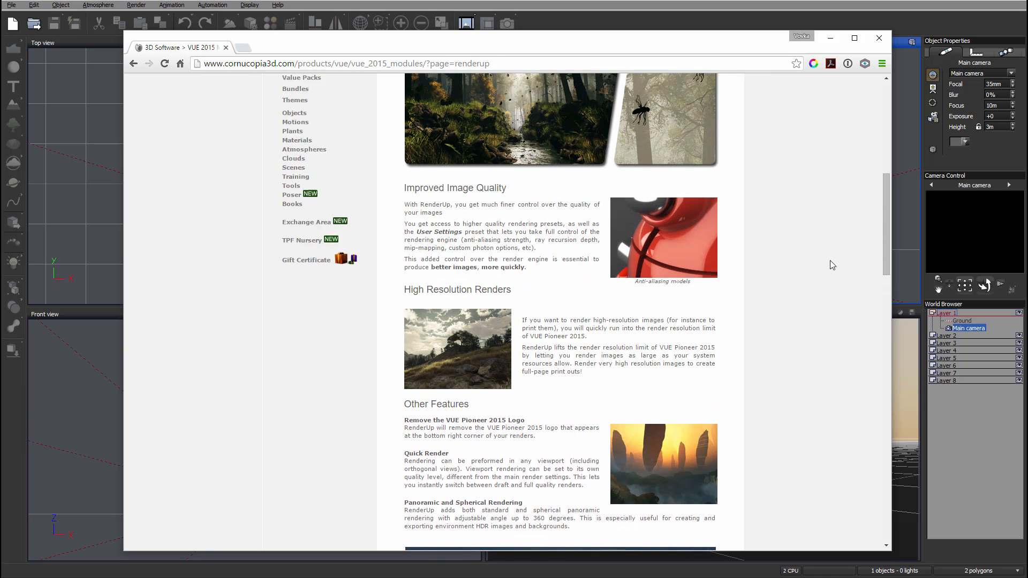
{"action": "scroll", "coordinate": [832, 259], "scroll_direction": "up", "scroll_amount": 3}
{"action": "scroll", "coordinate": [832, 260], "scroll_direction": "up", "scroll_amount": 2}
{"action": "scroll", "coordinate": [832, 264], "scroll_direction": "down", "scroll_amount": 4}
{"action": "scroll", "coordinate": [832, 265], "scroll_direction": "down", "scroll_amount": 3}
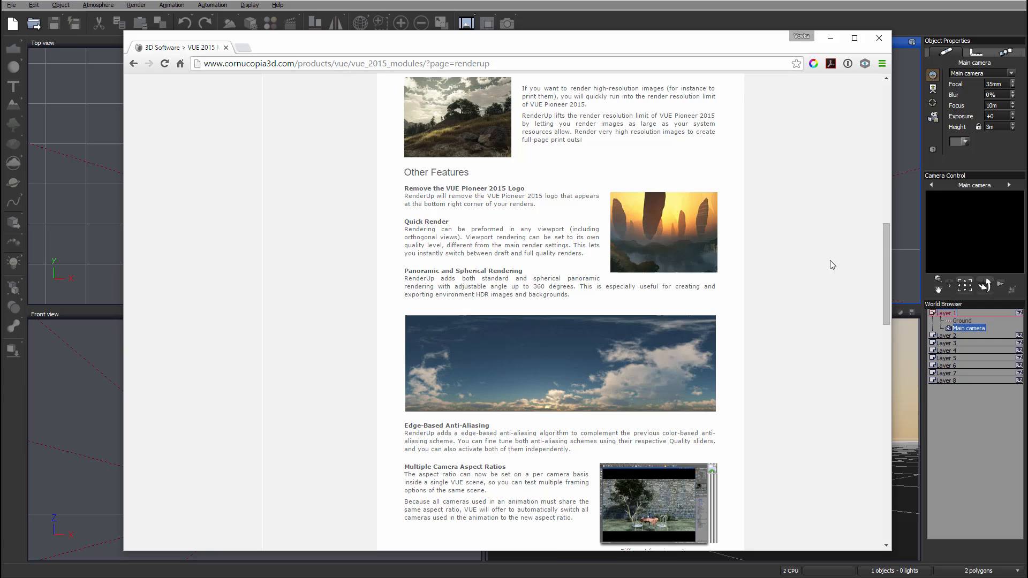
{"action": "scroll", "coordinate": [833, 265], "scroll_direction": "down", "scroll_amount": 3}
{"action": "scroll", "coordinate": [833, 265], "scroll_direction": "down", "scroll_amount": 3}
{"action": "scroll", "coordinate": [640, 285], "scroll_direction": "down", "scroll_amount": 3}
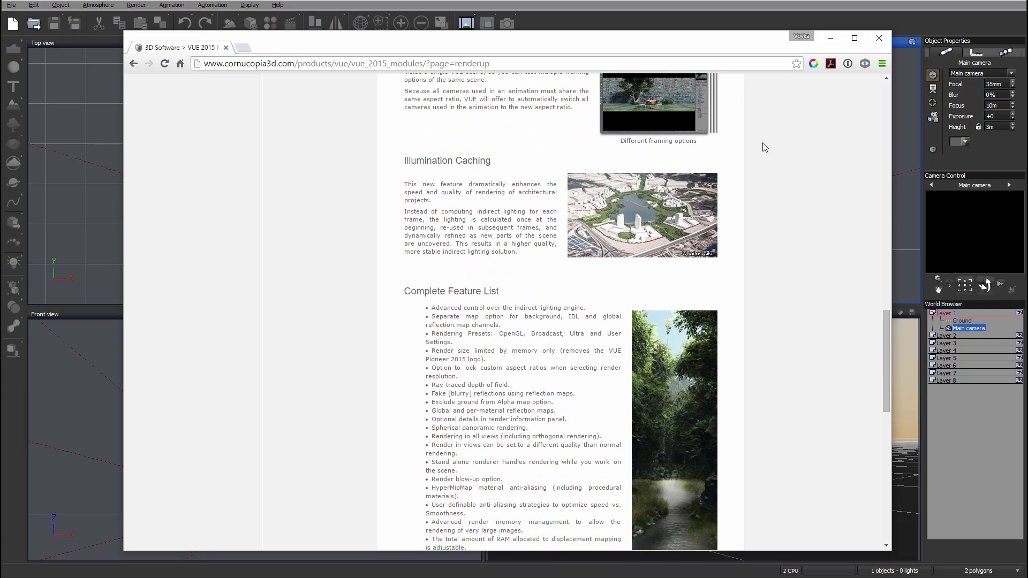
{"action": "key", "text": "alt+Tab"}
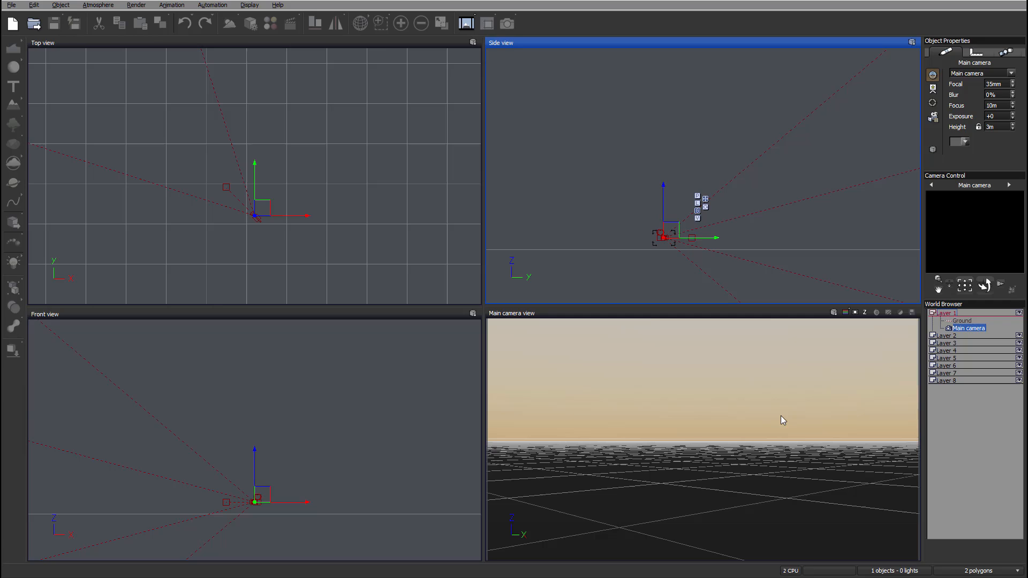
Deselect the camera and make the Top view active, ready to add a sun light.
{"action": "right_click_drag", "start_coordinate": [795, 213], "coordinate": [759, 221]}
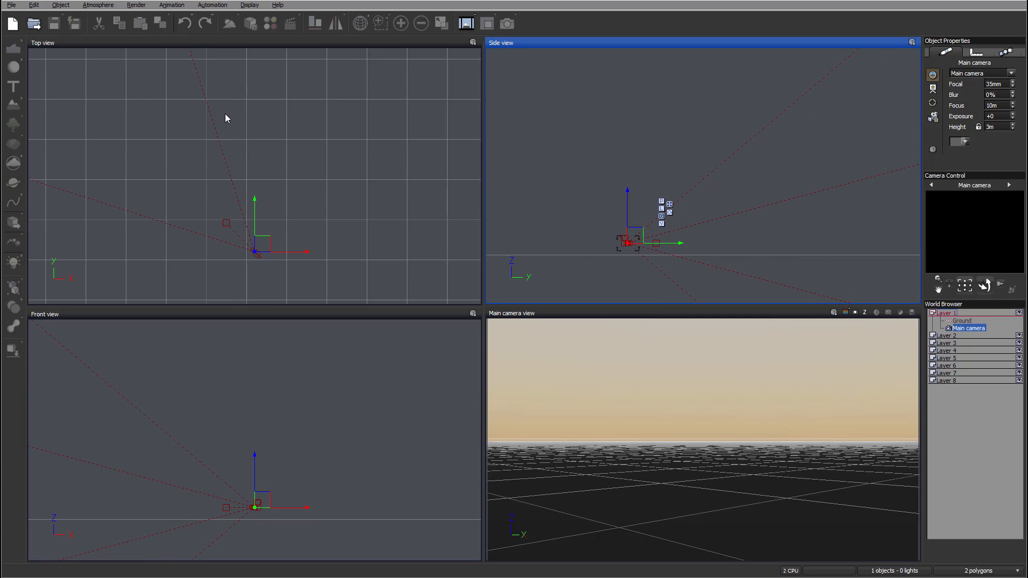
{"action": "left_click", "coordinate": [98, 5]}
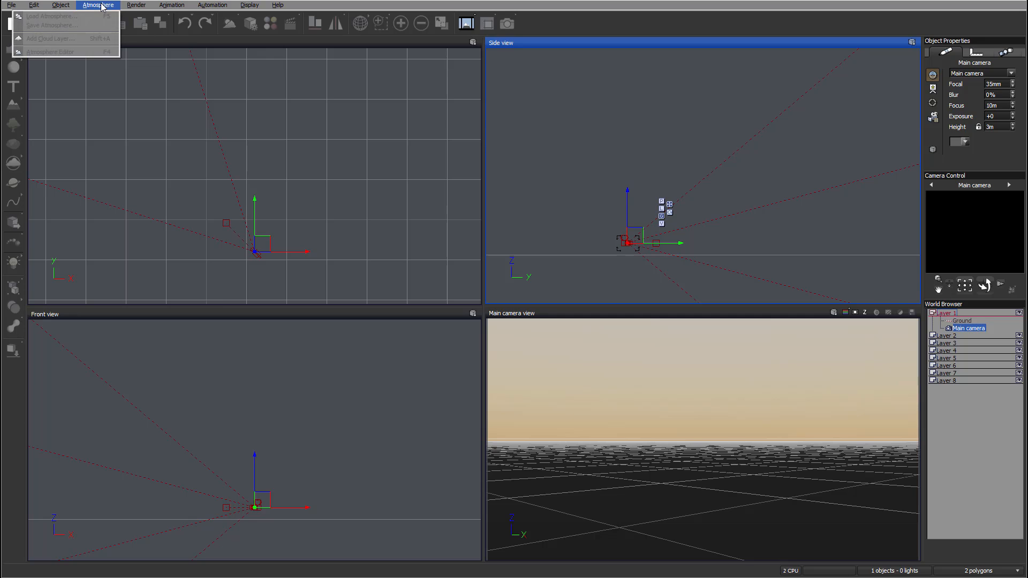
{"action": "left_click", "coordinate": [625, 176]}
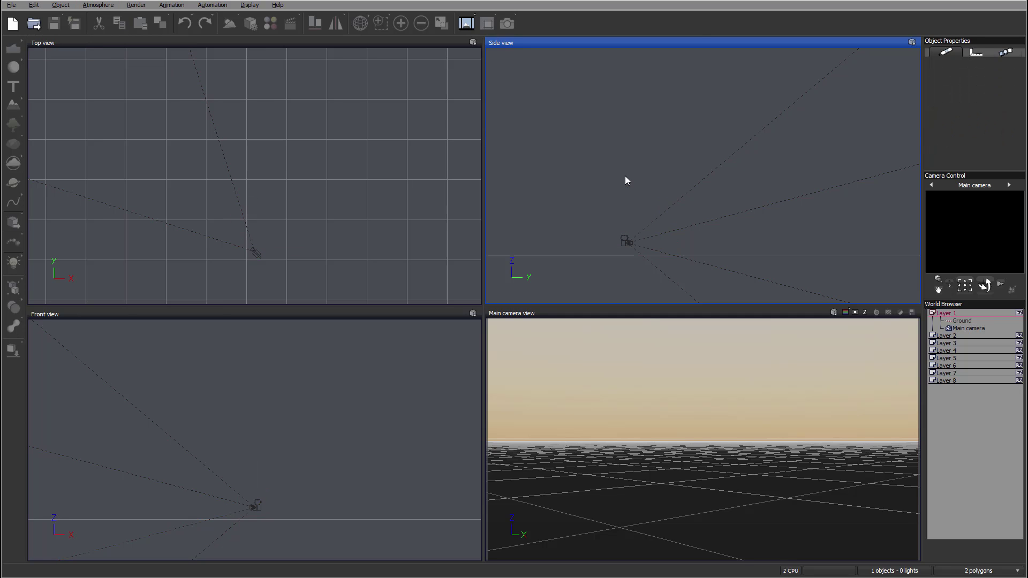
{"action": "left_click", "coordinate": [163, 86]}
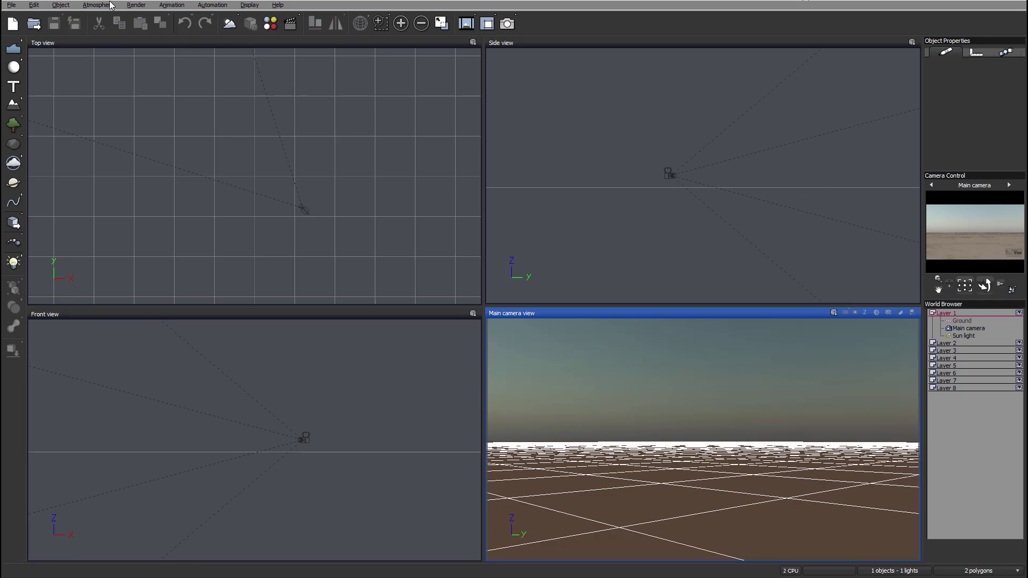
Visit the Atmosphere Editor and let the main camera view render a pale sky over sand.
{"action": "left_click", "coordinate": [105, 6]}
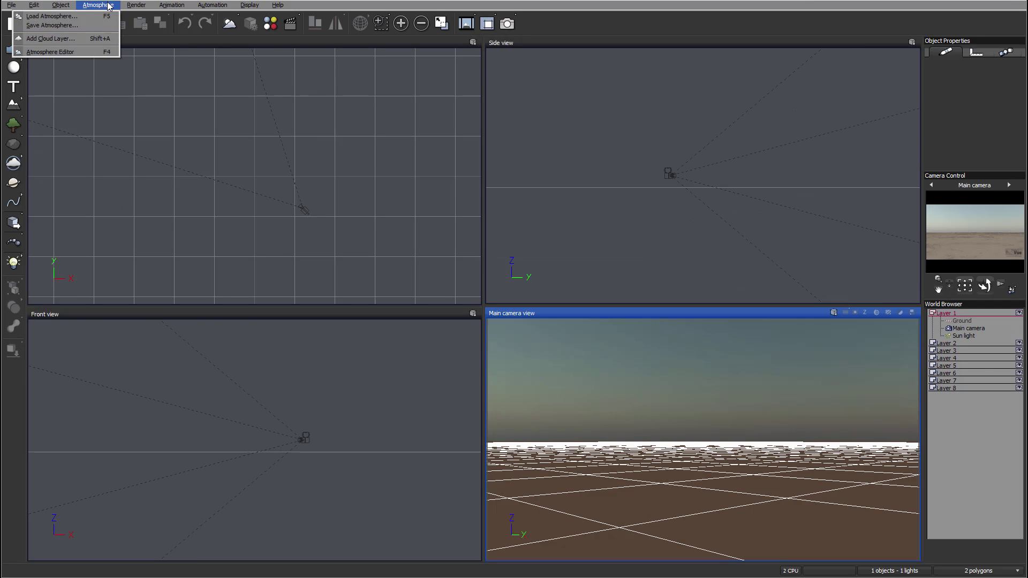
{"action": "left_click", "coordinate": [50, 51]}
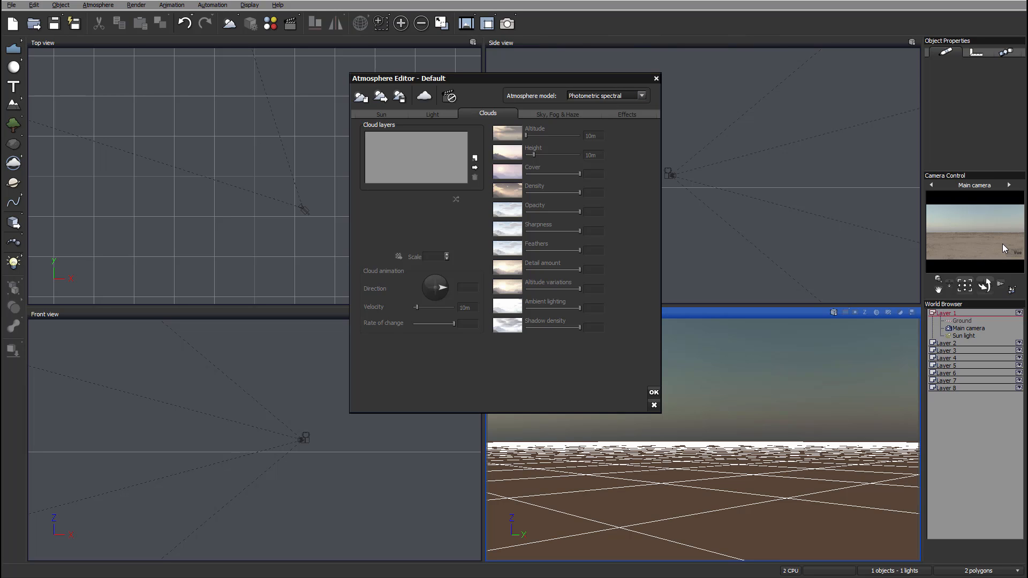
{"action": "key", "text": "Return"}
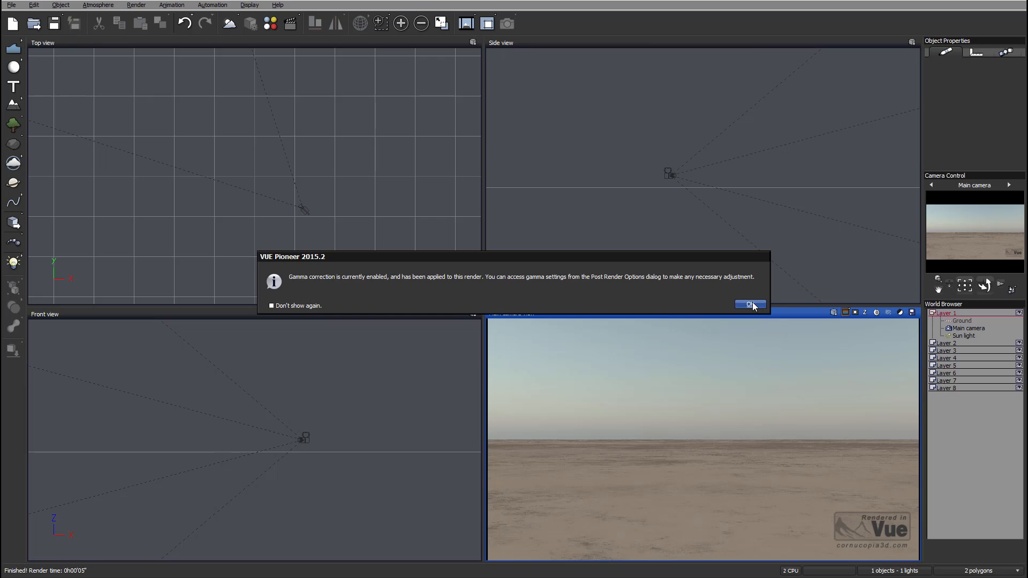
Dismiss the post-render notices and set the render destination in Render Options.
{"action": "left_click", "coordinate": [752, 305]}
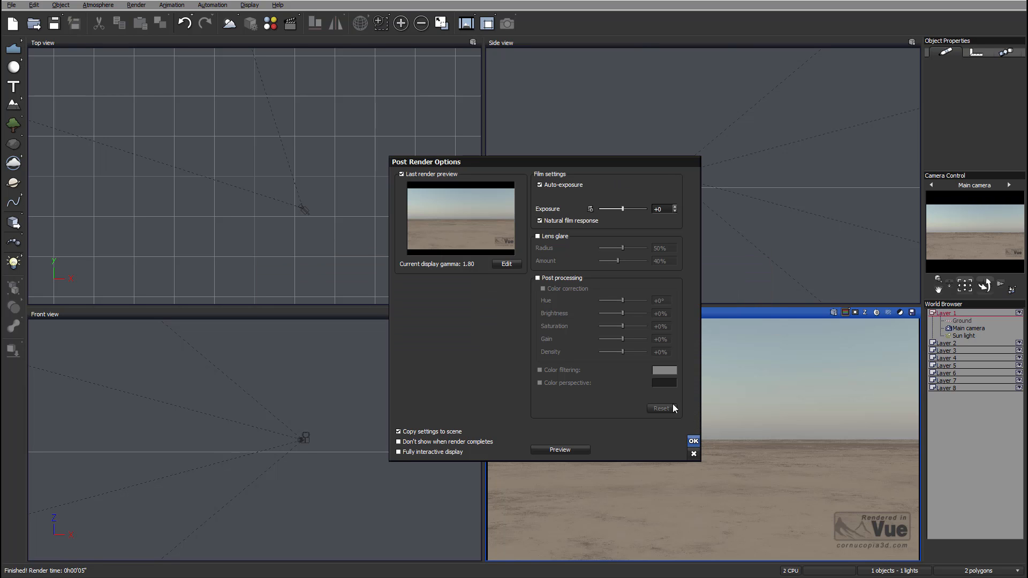
{"action": "left_click", "coordinate": [693, 440]}
{"action": "left_click", "coordinate": [508, 23]}
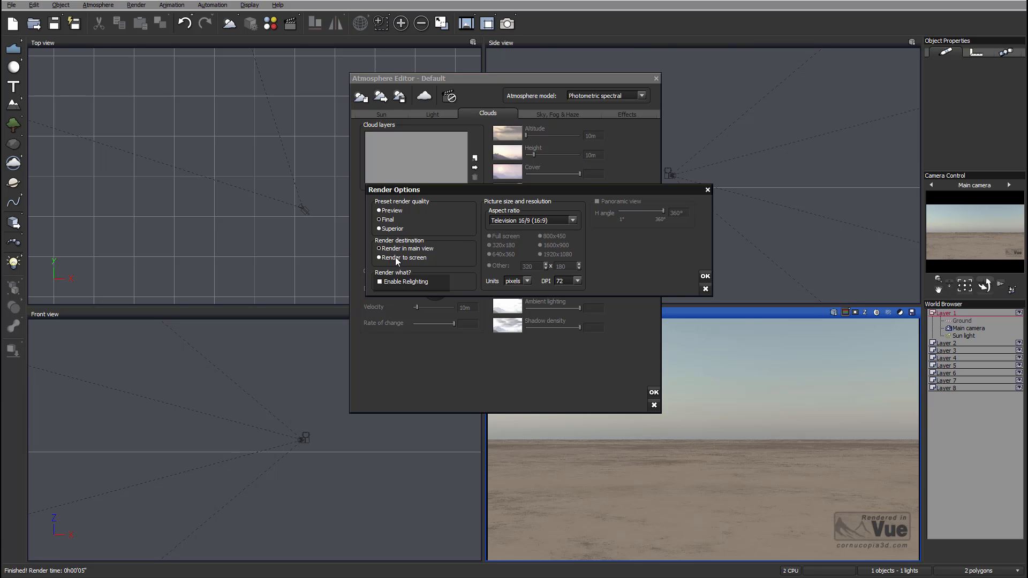
{"action": "left_click", "coordinate": [380, 248]}
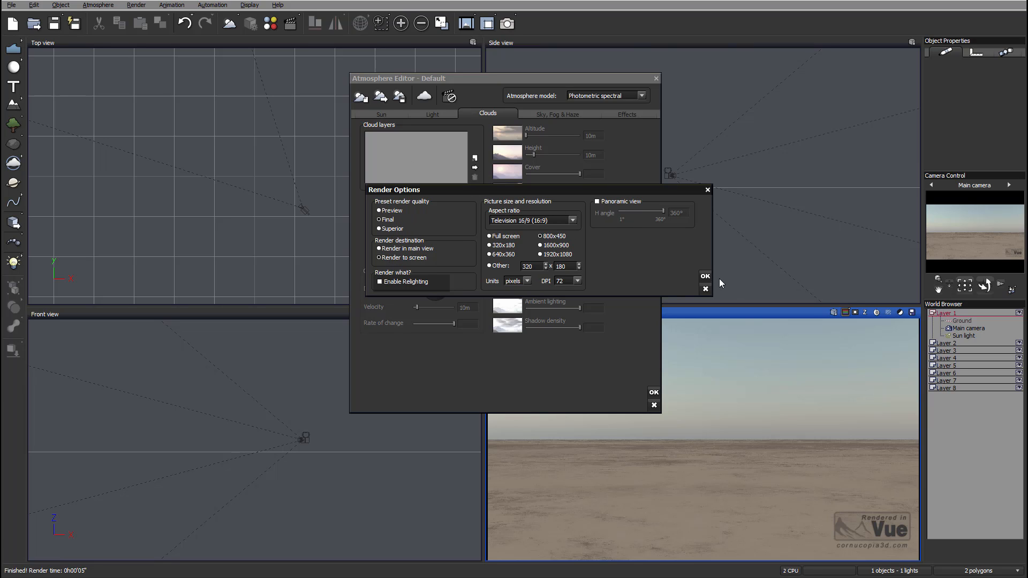
Render the camera view at 800x450 into a separate window and dismiss the notices.
{"action": "left_click", "coordinate": [705, 275]}
{"action": "left_click", "coordinate": [508, 24]}
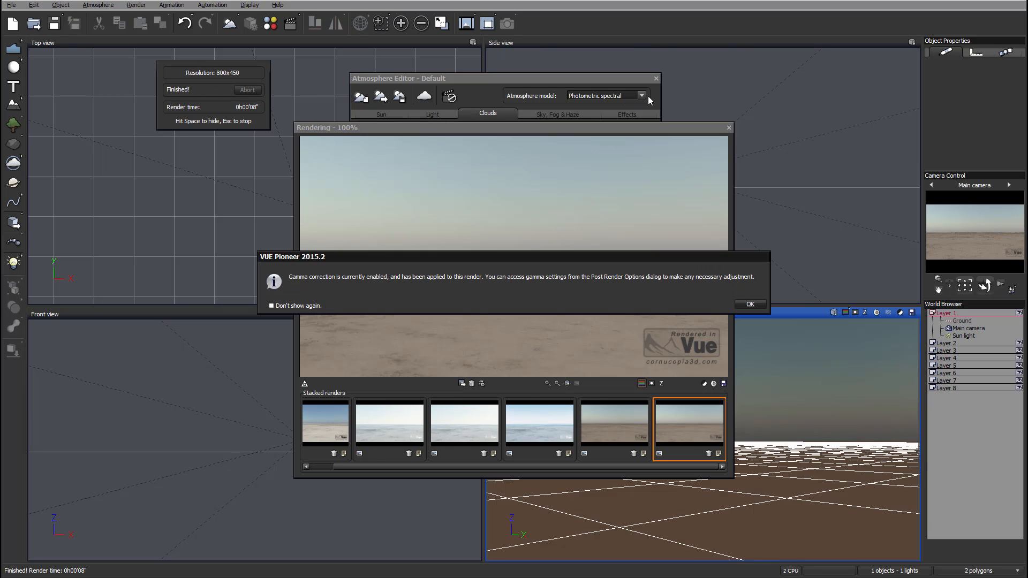
{"action": "left_click", "coordinate": [752, 304]}
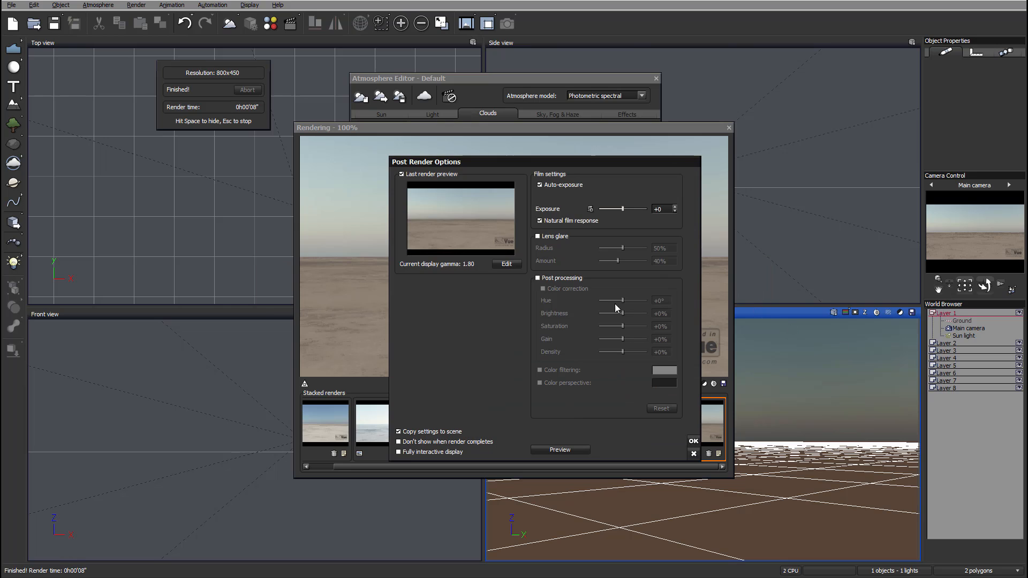
{"action": "left_click", "coordinate": [693, 453]}
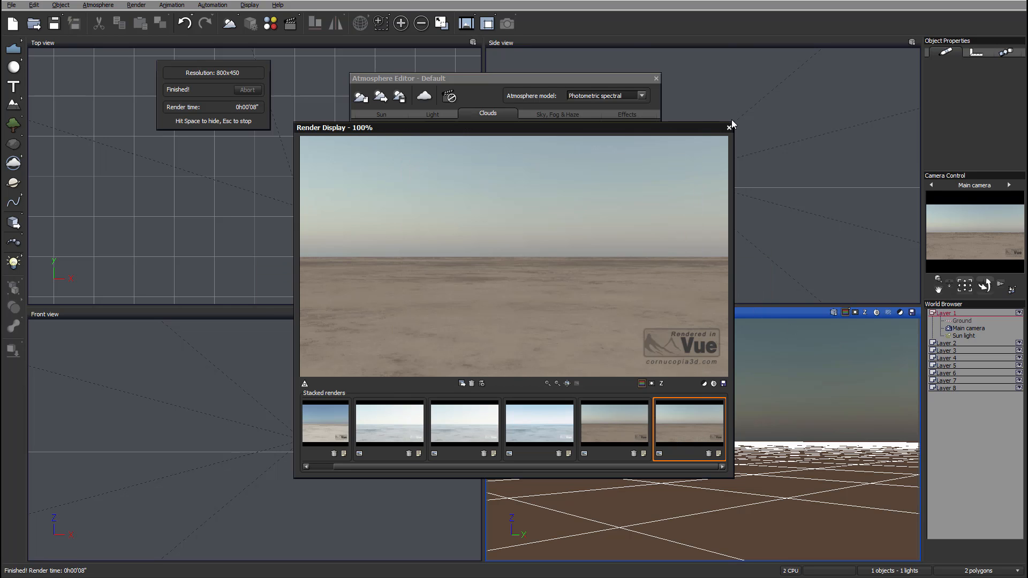
Set the atmosphere model to Standard with automatic exposure adjustment.
{"action": "left_click", "coordinate": [729, 129]}
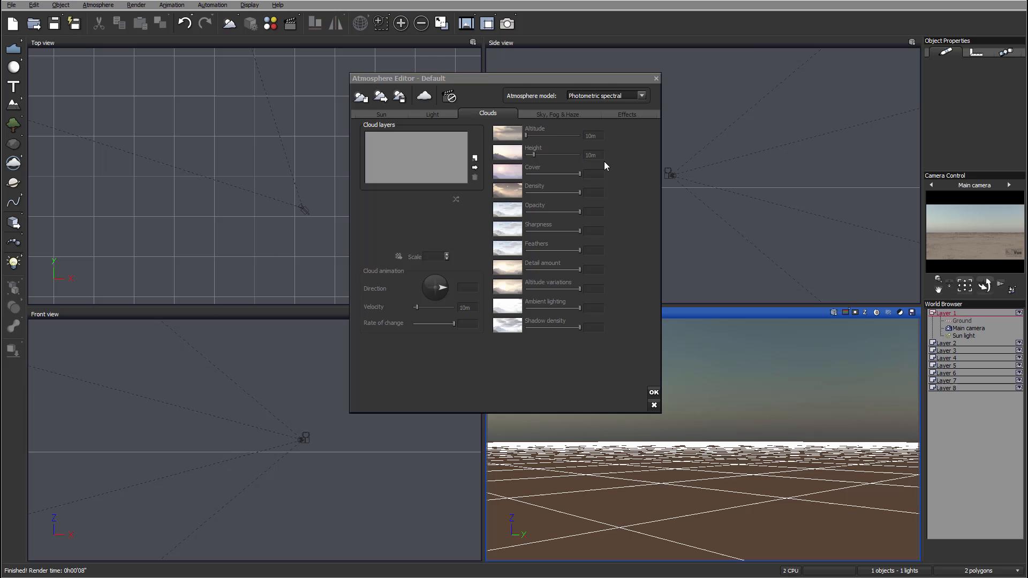
{"action": "left_click", "coordinate": [607, 95]}
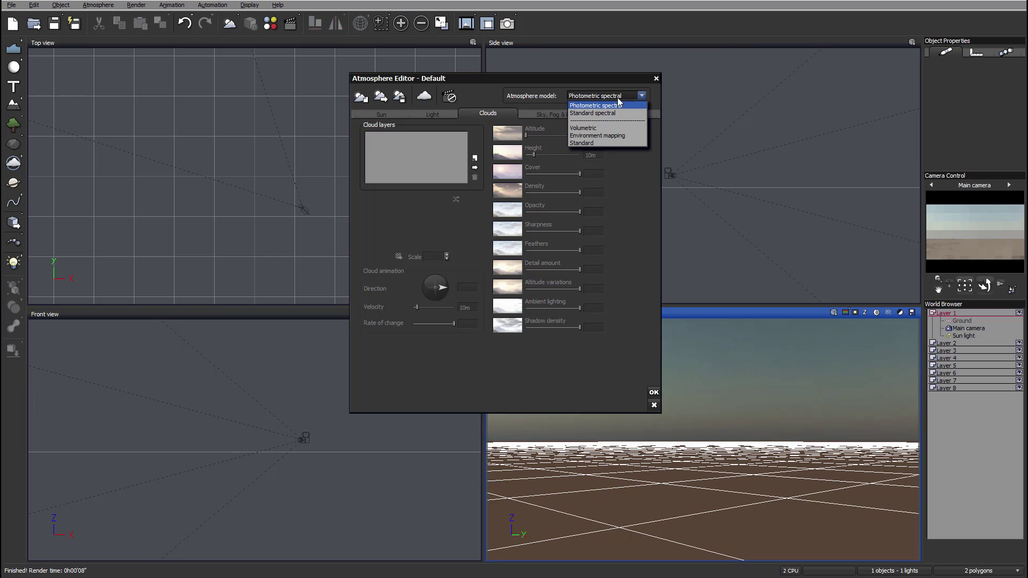
{"action": "left_click", "coordinate": [603, 142]}
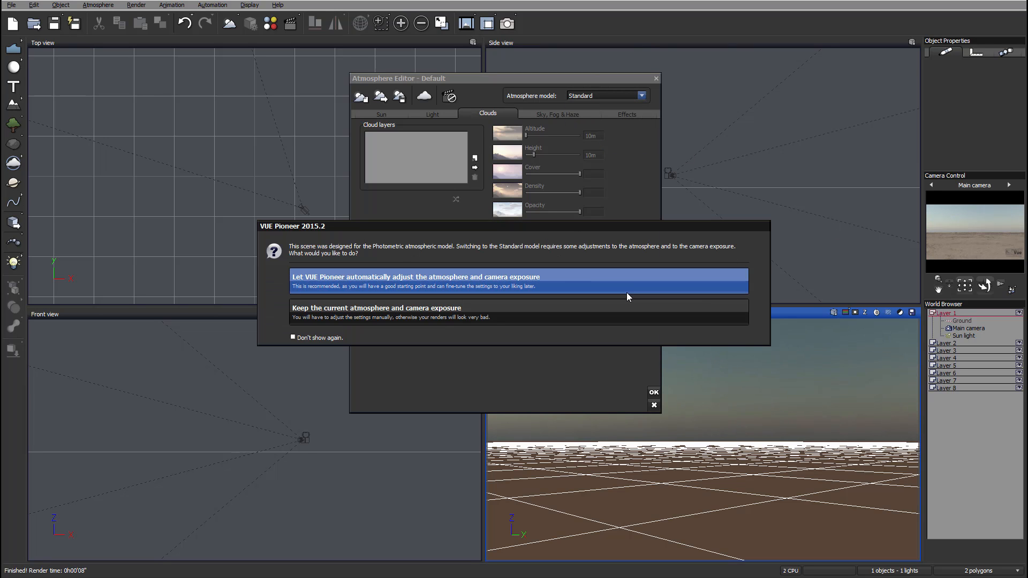
{"action": "left_click", "coordinate": [627, 292]}
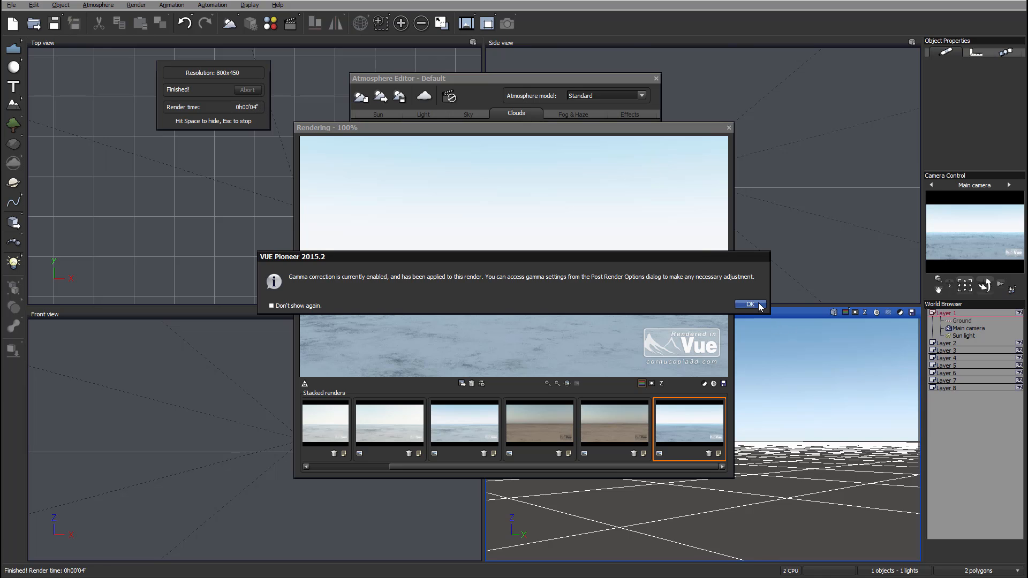
Dismiss the gamma notice, post-render options and the finished render window.
{"action": "left_click", "coordinate": [750, 305]}
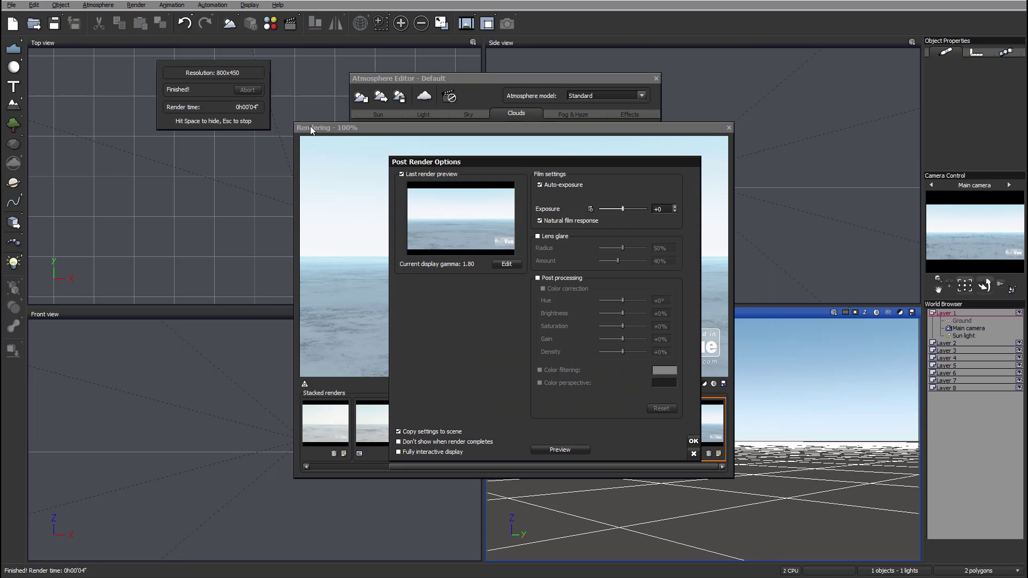
{"action": "left_click", "coordinate": [693, 442]}
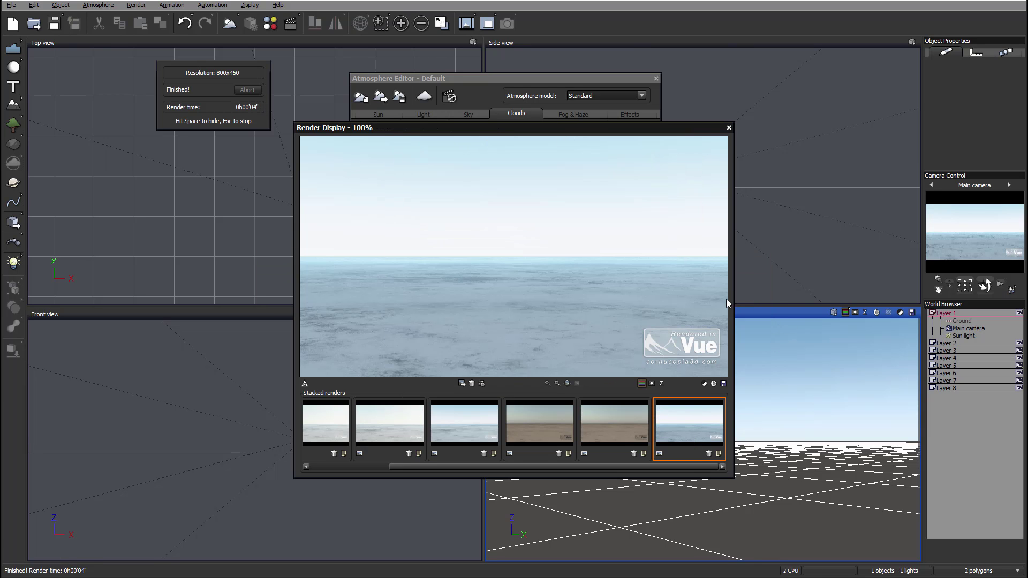
{"action": "left_click", "coordinate": [729, 127]}
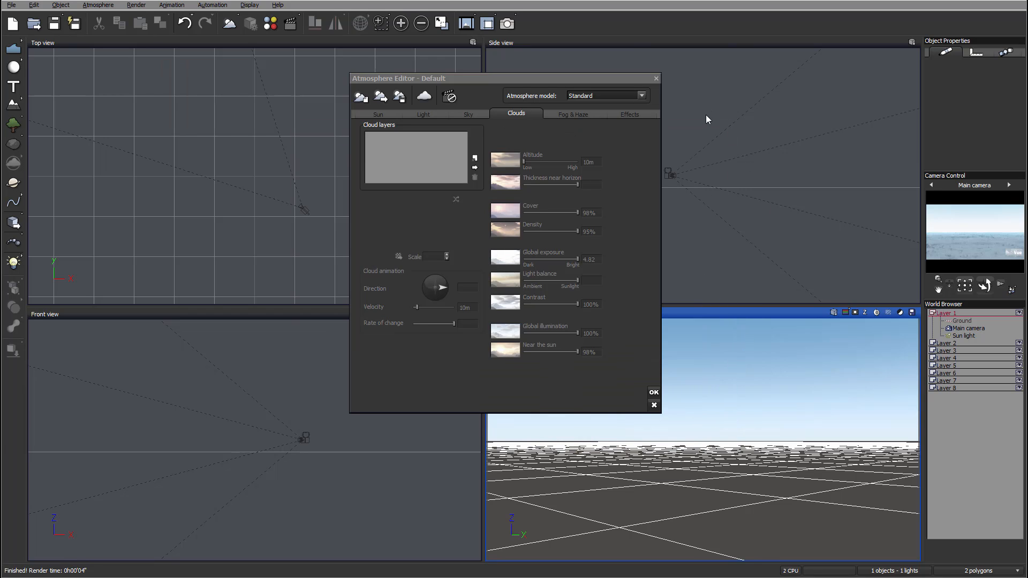
Set the atmosphere model to Standard spectral and show the Sky, Fog & Haze settings.
{"action": "left_click", "coordinate": [641, 96]}
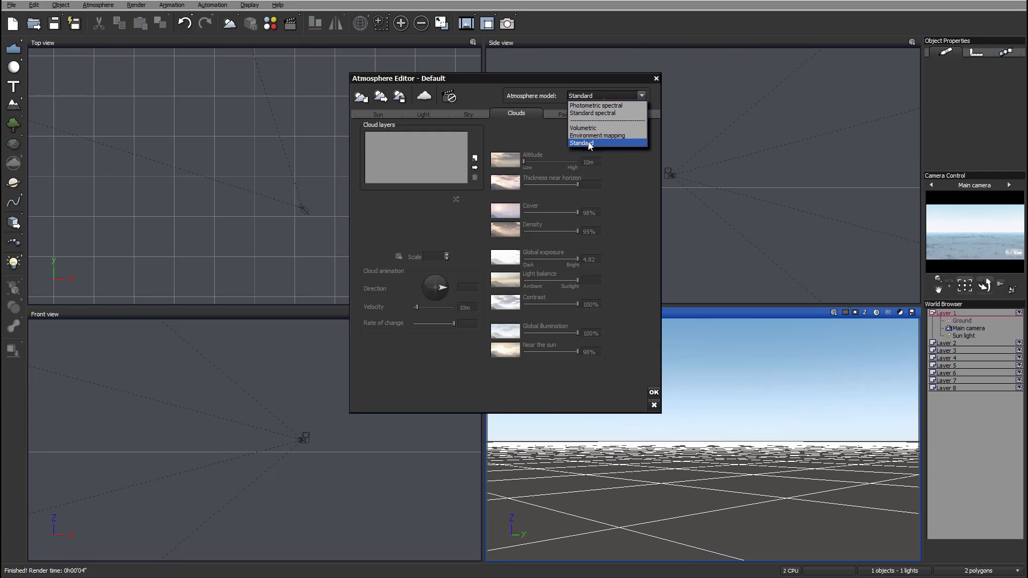
{"action": "left_click", "coordinate": [591, 115]}
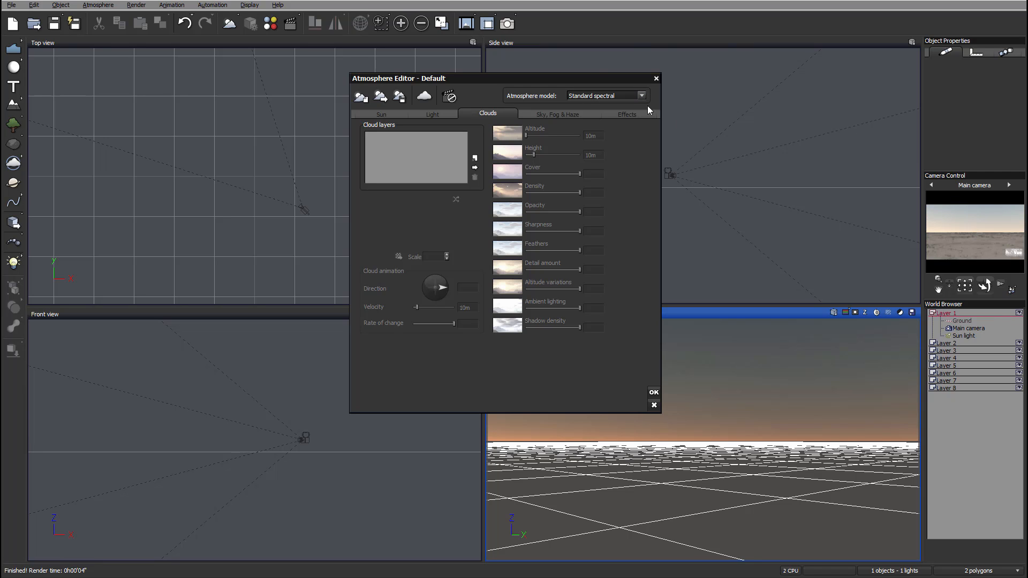
{"action": "left_click_drag", "start_coordinate": [612, 80], "coordinate": [566, 74]}
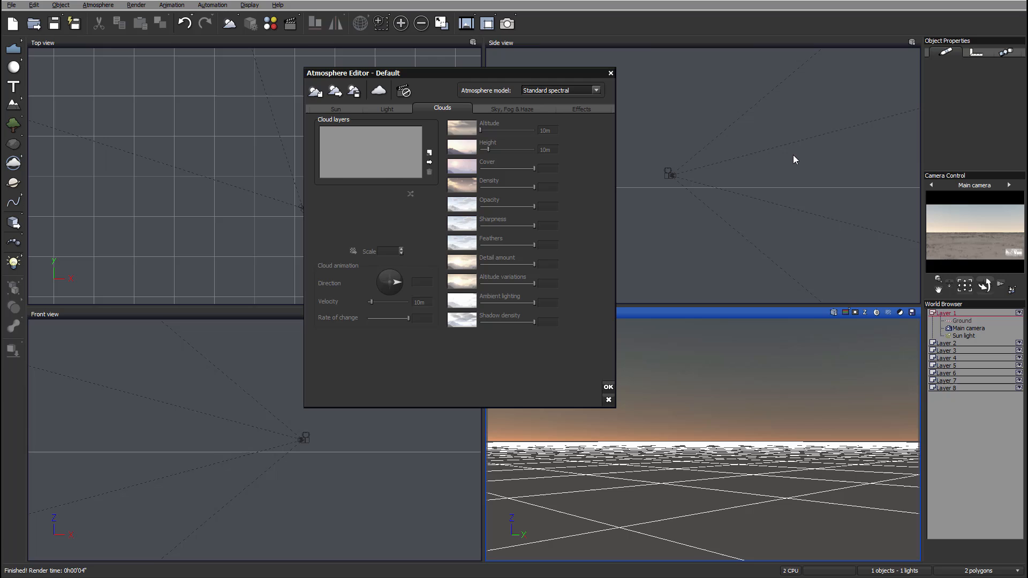
{"action": "left_click_drag", "start_coordinate": [764, 155], "coordinate": [826, 171]}
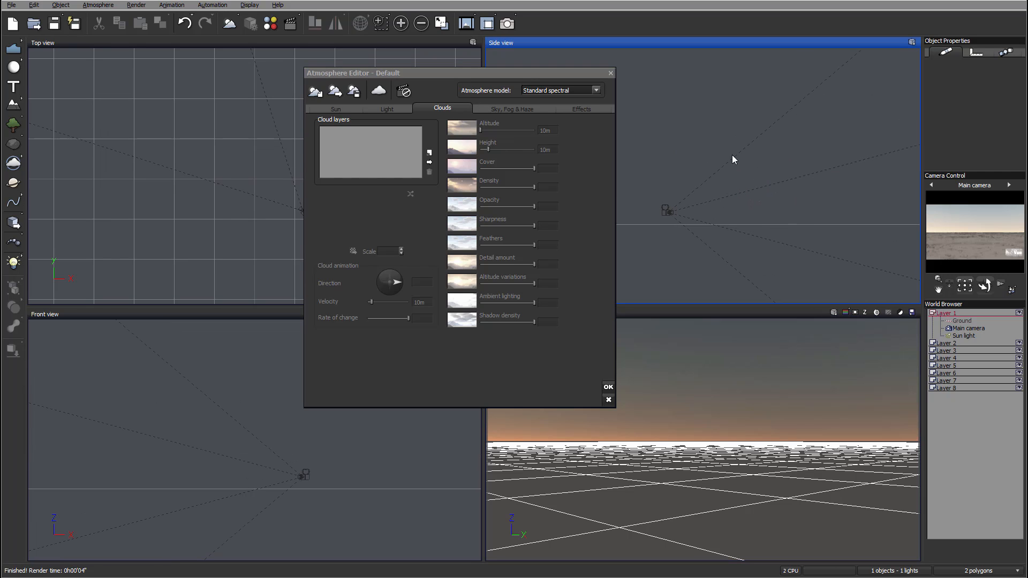
{"action": "left_click", "coordinate": [496, 107]}
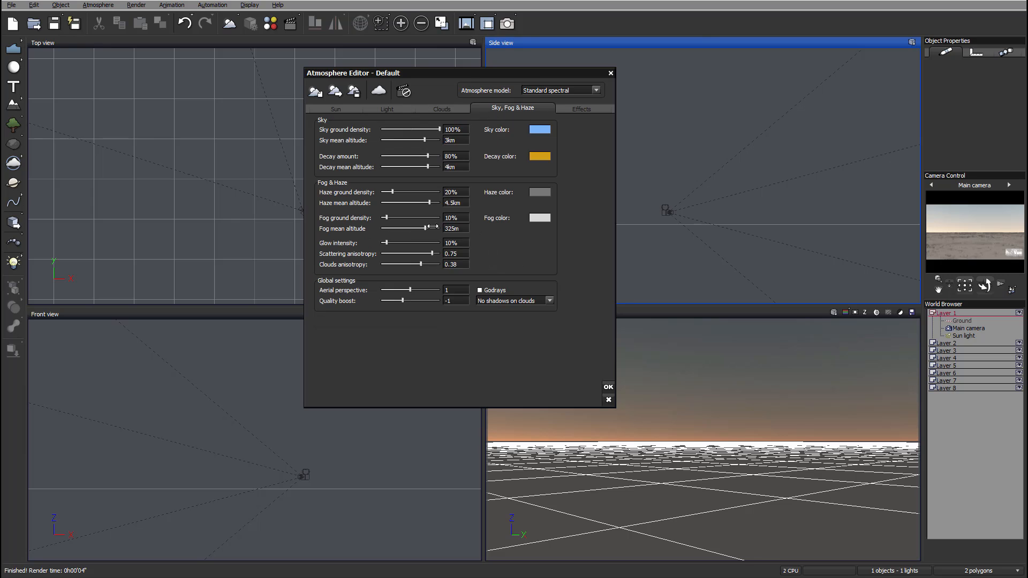
Add a Dark Cumulus cloud layer and raise it in the Side view.
{"action": "left_click", "coordinate": [422, 107]}
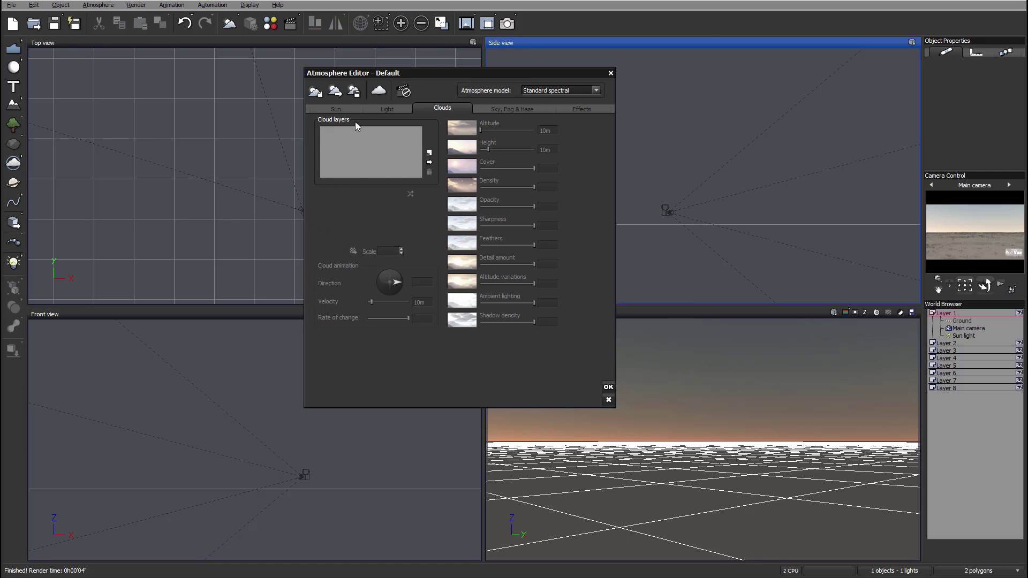
{"action": "left_click", "coordinate": [429, 152]}
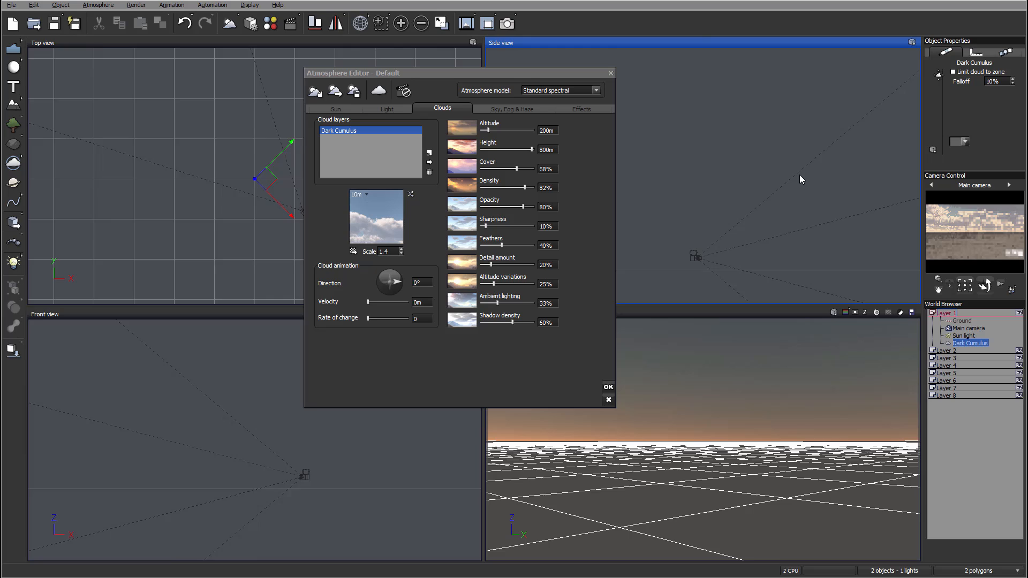
{"action": "scroll", "coordinate": [799, 175], "scroll_direction": "down", "scroll_amount": 3}
{"action": "scroll", "coordinate": [797, 175], "scroll_direction": "down", "scroll_amount": 3}
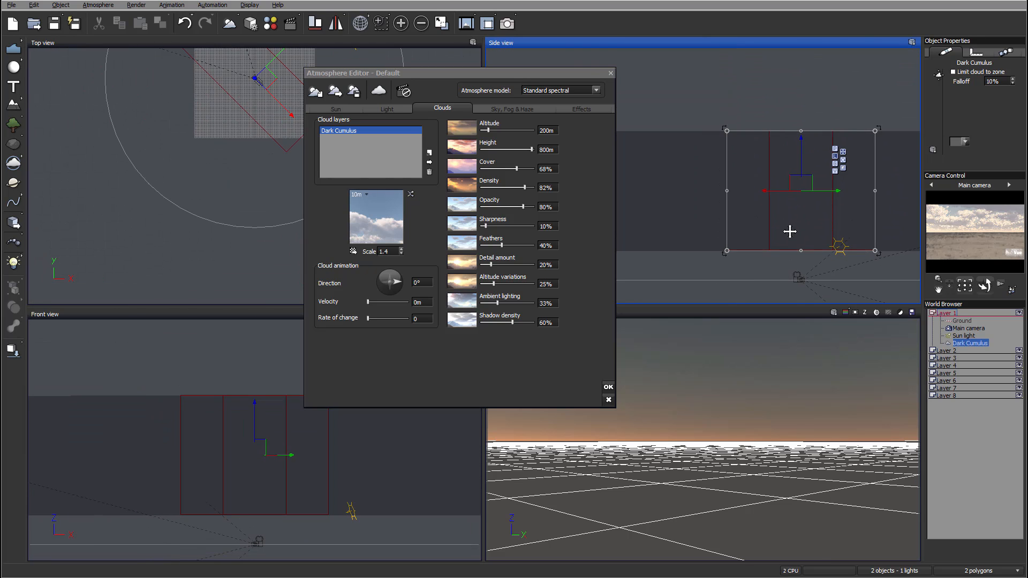
{"action": "scroll", "coordinate": [788, 225], "scroll_direction": "down", "scroll_amount": 2}
{"action": "scroll", "coordinate": [740, 99], "scroll_direction": "down", "scroll_amount": 1}
{"action": "mouse_move", "coordinate": [739, 109]}
{"action": "left_mouse_down"}
{"action": "mouse_move", "coordinate": [745, 86]}
{"action": "mouse_move", "coordinate": [745, 97]}
{"action": "left_mouse_up"}
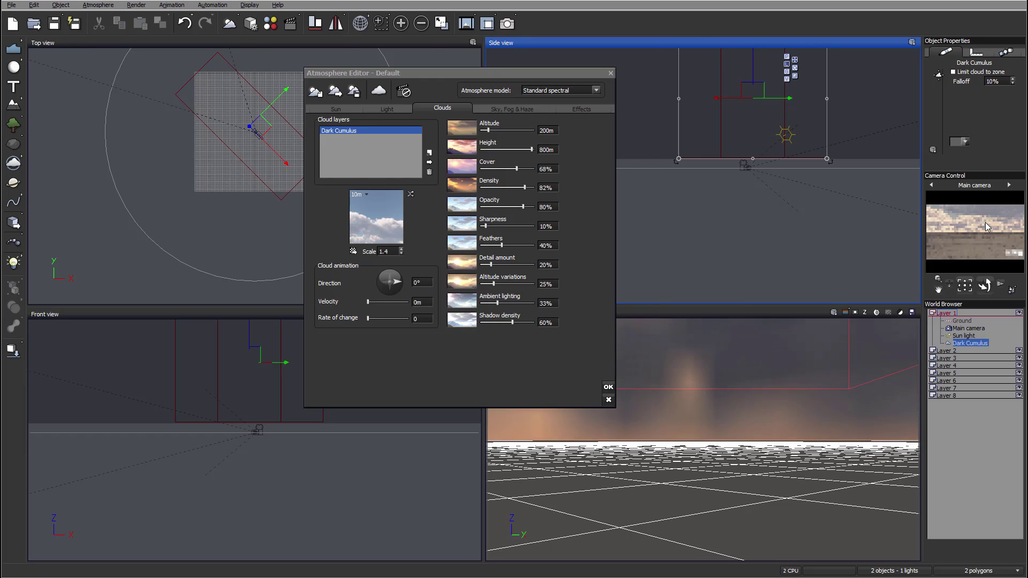
{"action": "scroll", "coordinate": [826, 150], "scroll_direction": "up", "scroll_amount": 3}
{"action": "scroll", "coordinate": [766, 188], "scroll_direction": "up", "scroll_amount": 3}
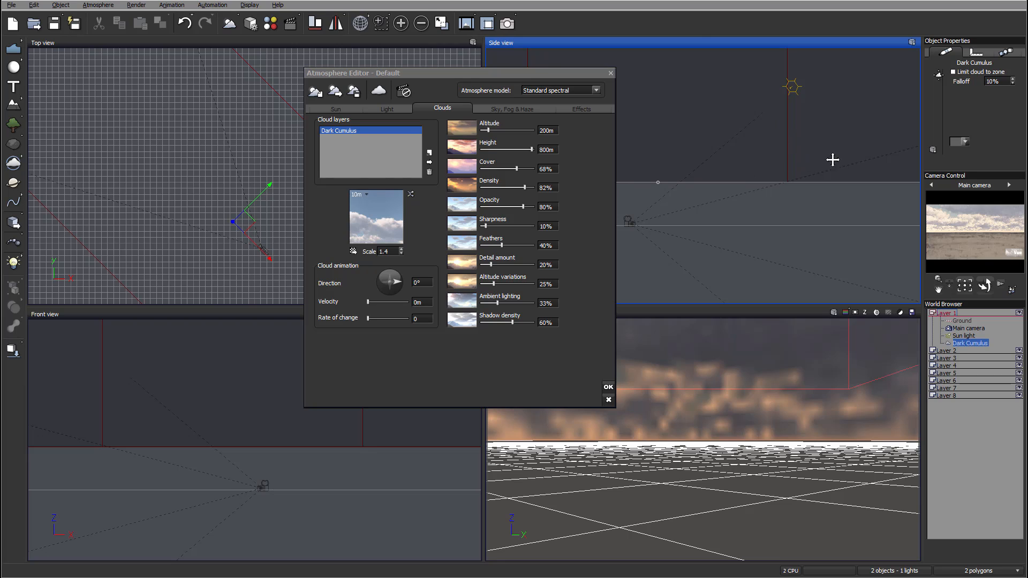
{"action": "left_click_drag", "start_coordinate": [764, 209], "coordinate": [801, 215]}
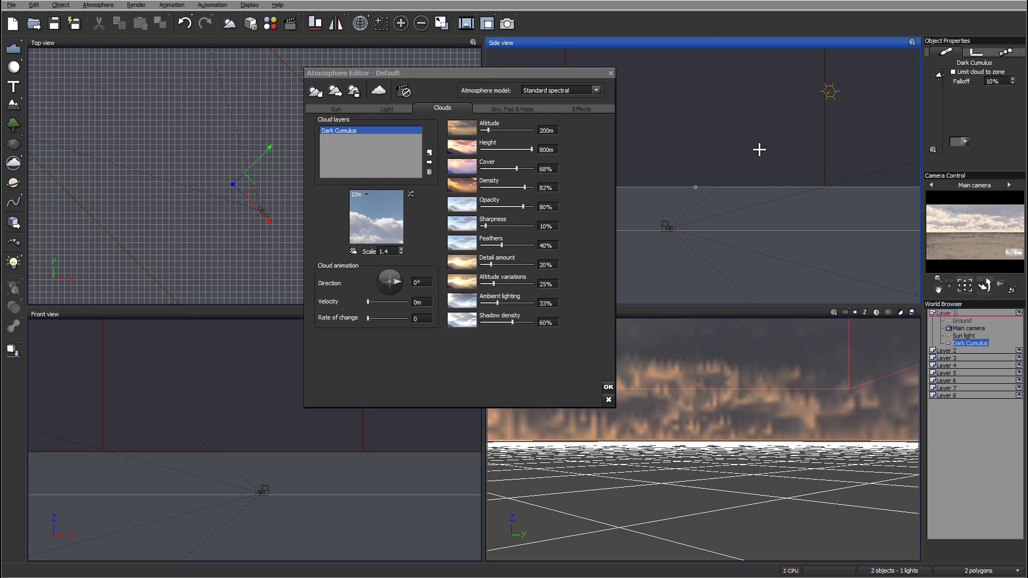
Fine-tune the cloud layer's altitude above the camera and horizon in the Side view.
{"action": "left_click_drag", "start_coordinate": [747, 129], "coordinate": [756, 170]}
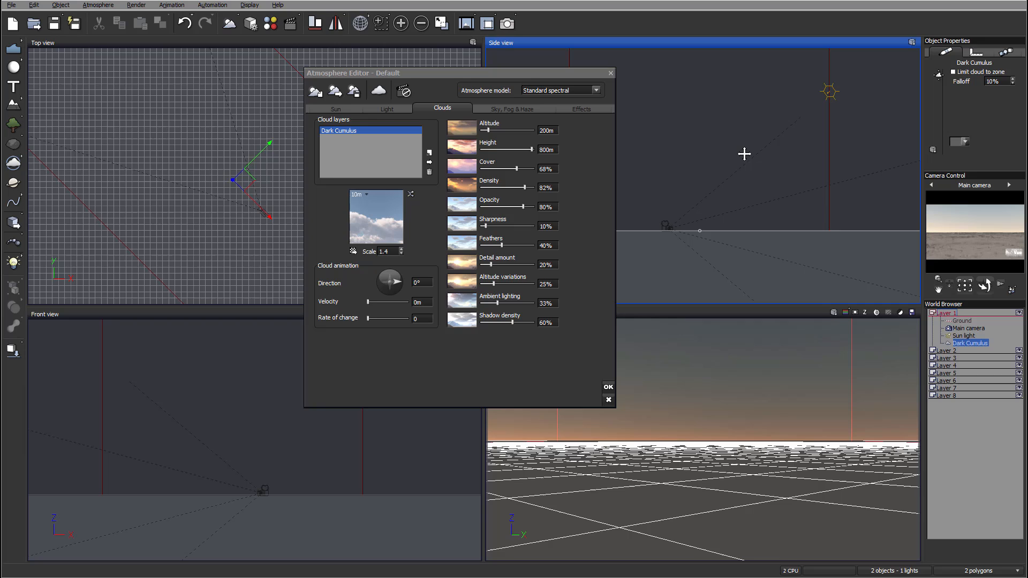
{"action": "left_click_drag", "start_coordinate": [747, 233], "coordinate": [733, 196]}
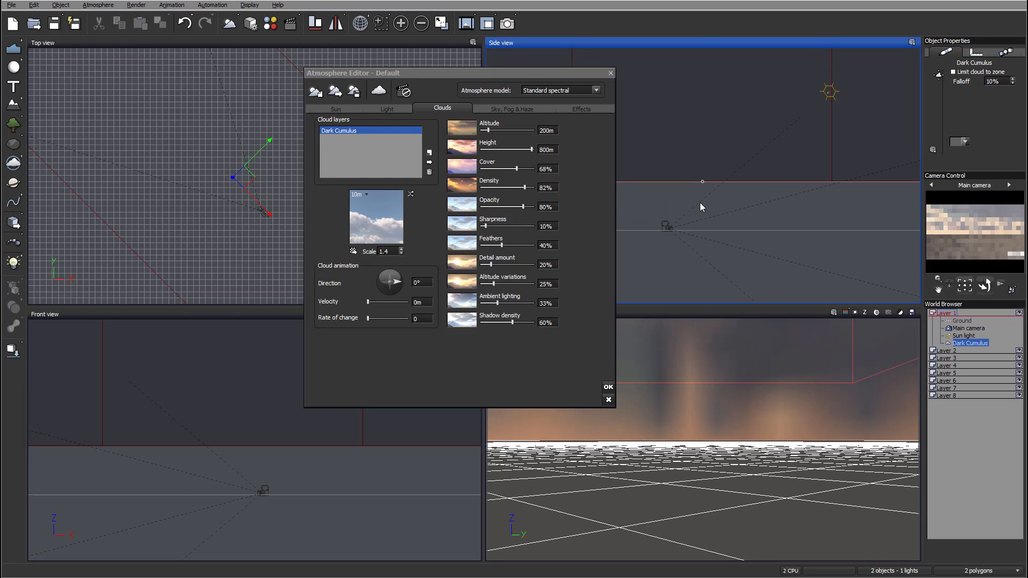
{"action": "mouse_move", "coordinate": [703, 216]}
{"action": "middle_mouse_down"}
{"action": "mouse_move", "coordinate": [744, 208]}
{"action": "mouse_move", "coordinate": [758, 192]}
{"action": "mouse_move", "coordinate": [739, 188]}
{"action": "middle_mouse_up"}
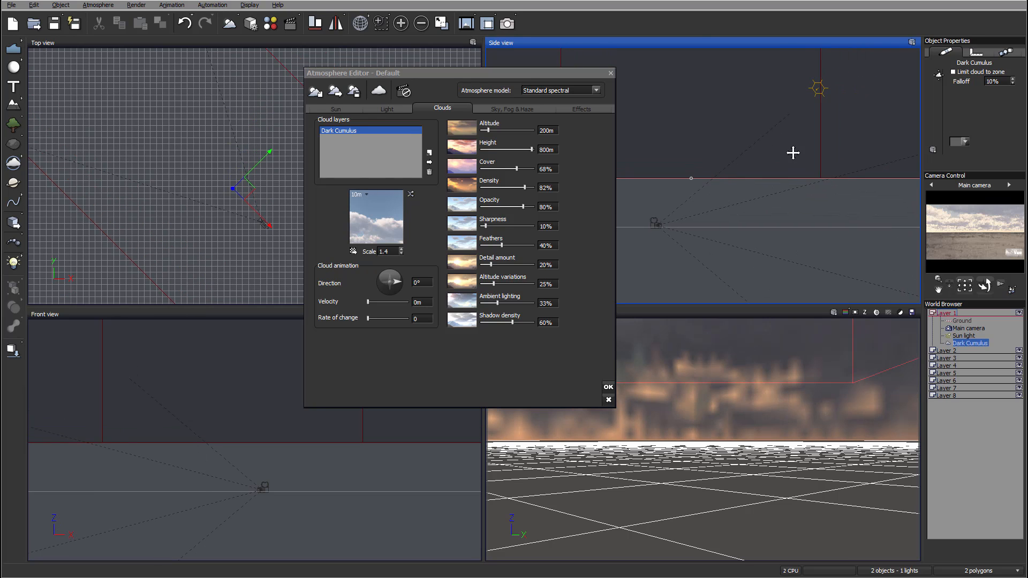
{"action": "middle_click_drag", "start_coordinate": [791, 152], "coordinate": [789, 100]}
{"action": "left_click_drag", "start_coordinate": [788, 99], "coordinate": [788, 149]}
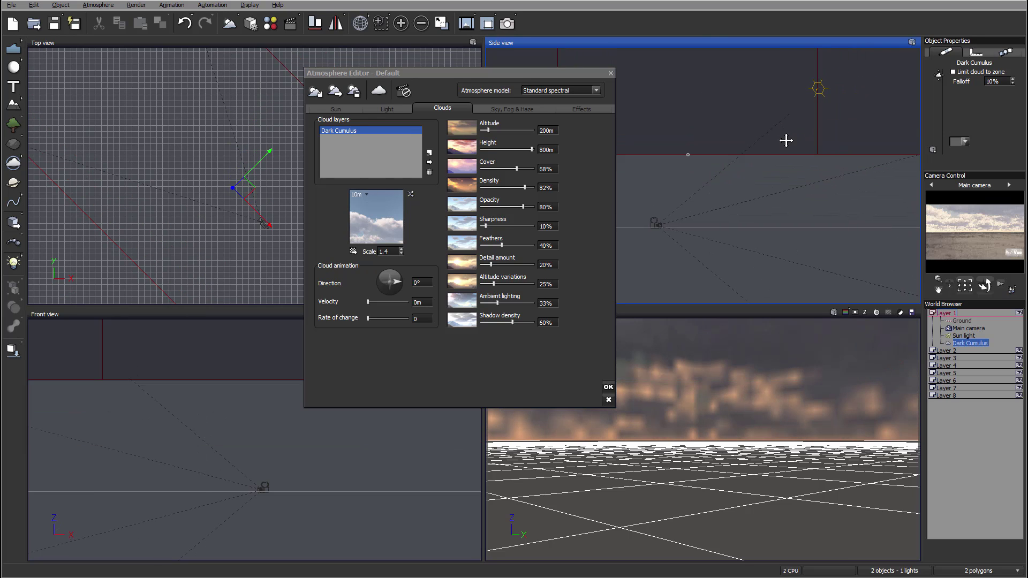
Load a Stretched Cumulus layer from the Cumulus folder and delete the Dark Cumulus layer.
{"action": "left_click", "coordinate": [429, 163]}
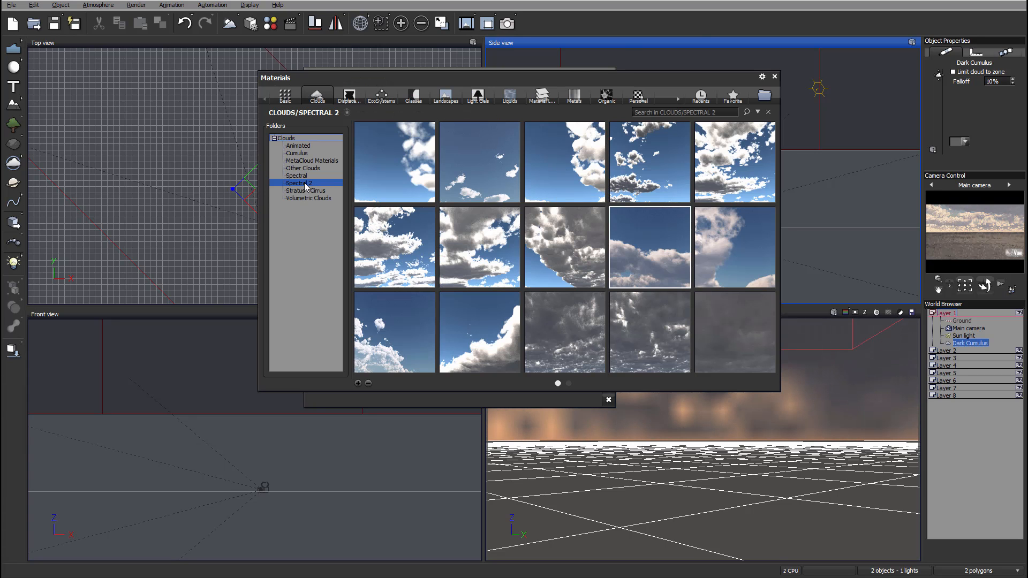
{"action": "left_click", "coordinate": [295, 153]}
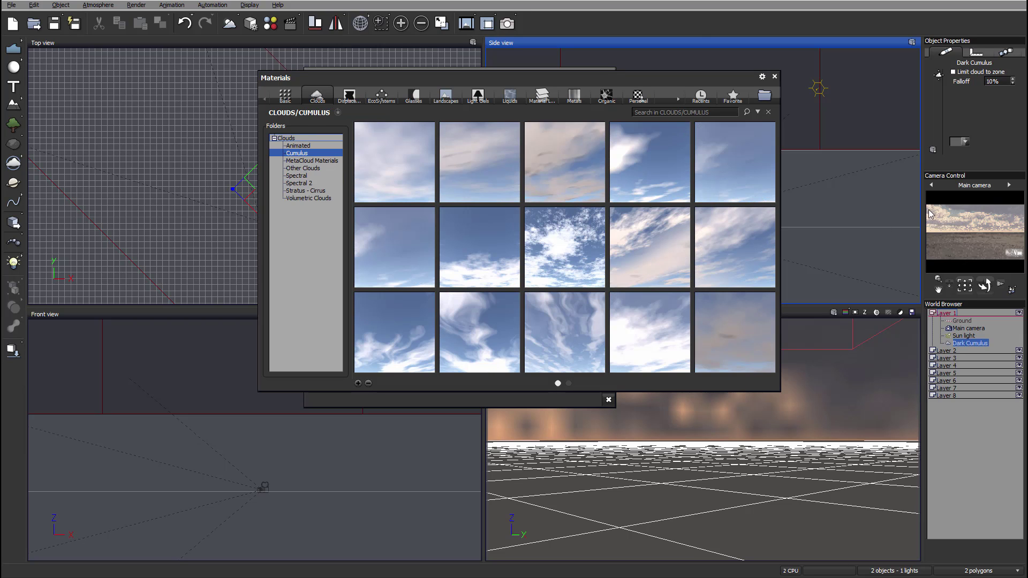
{"action": "double_click", "coordinate": [412, 325]}
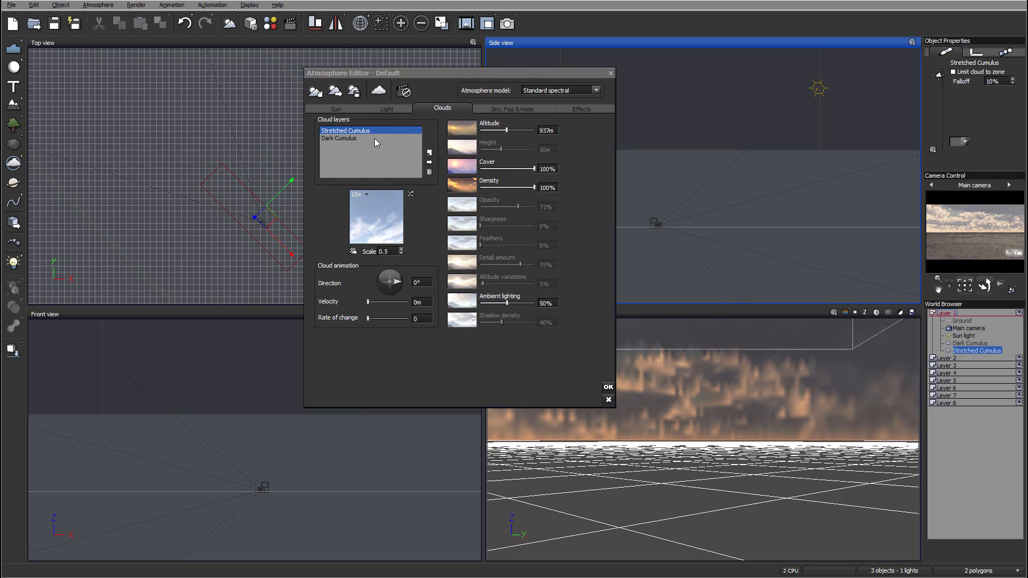
{"action": "left_click", "coordinate": [375, 140]}
{"action": "left_click", "coordinate": [427, 174]}
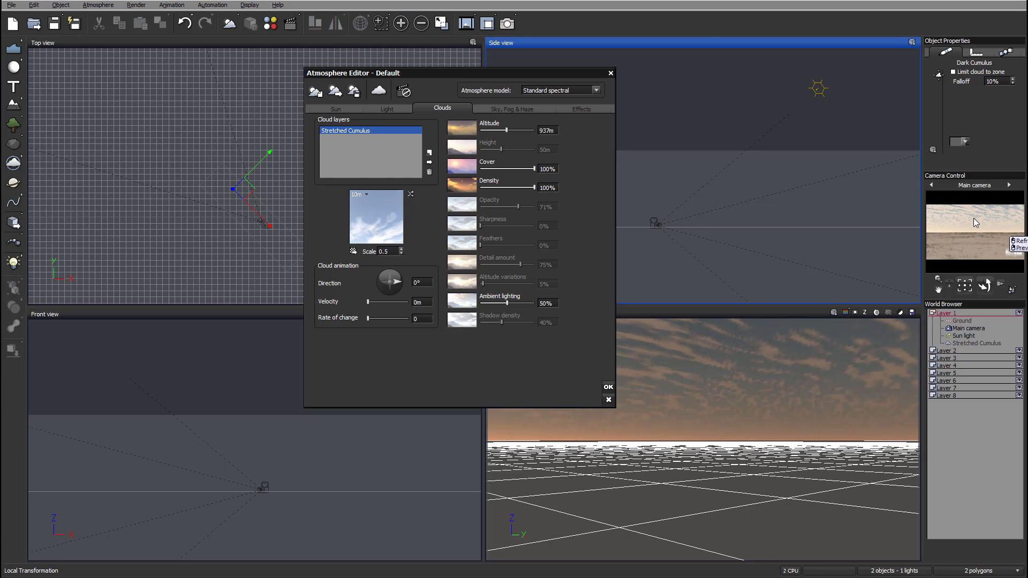
{"action": "middle_click_drag", "start_coordinate": [865, 187], "coordinate": [753, 194]}
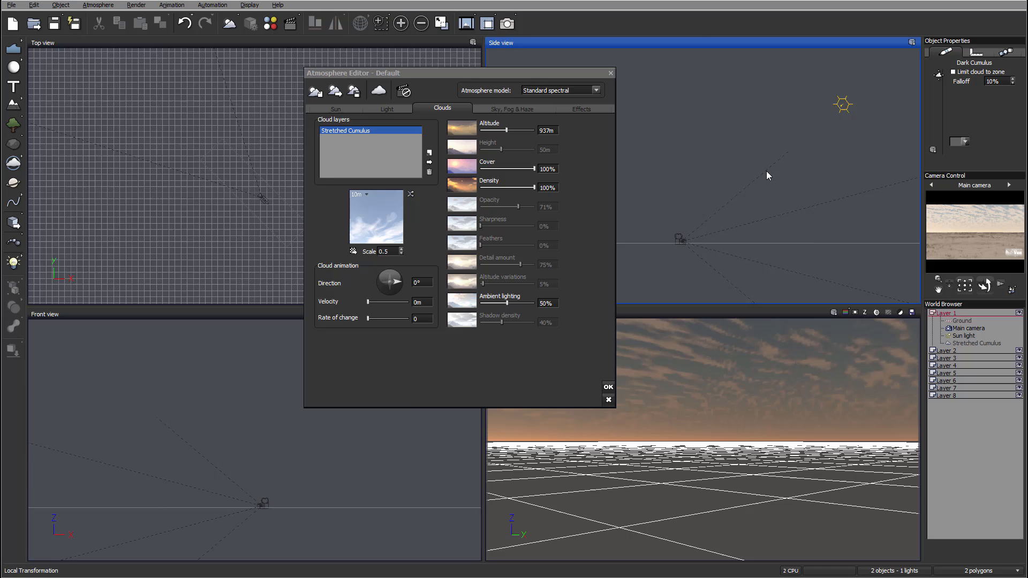
{"action": "scroll", "coordinate": [766, 171], "scroll_direction": "down", "scroll_amount": 3}
{"action": "scroll", "coordinate": [769, 172], "scroll_direction": "up", "scroll_amount": 3}
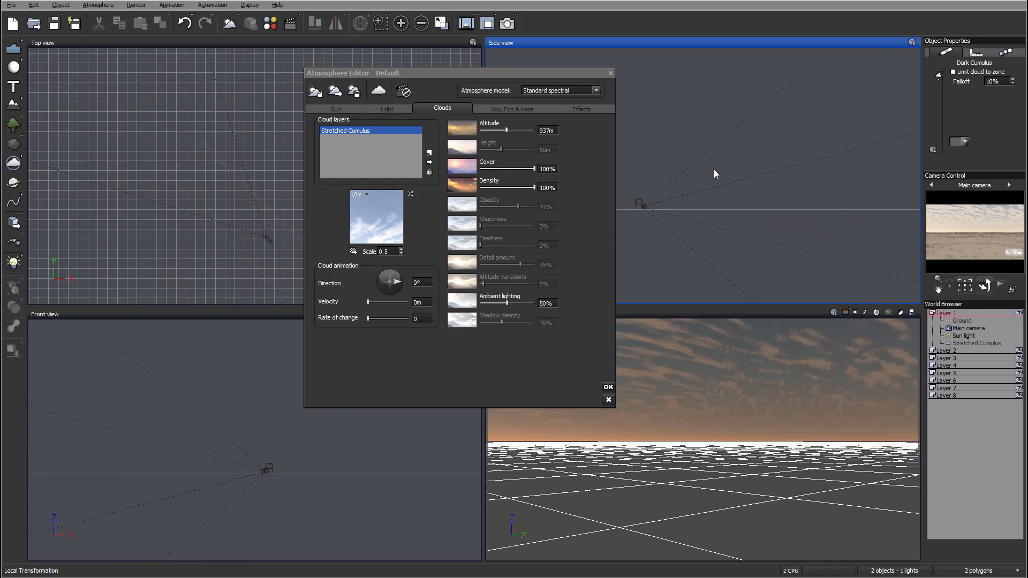
{"action": "scroll", "coordinate": [748, 165], "scroll_direction": "up", "scroll_amount": 3}
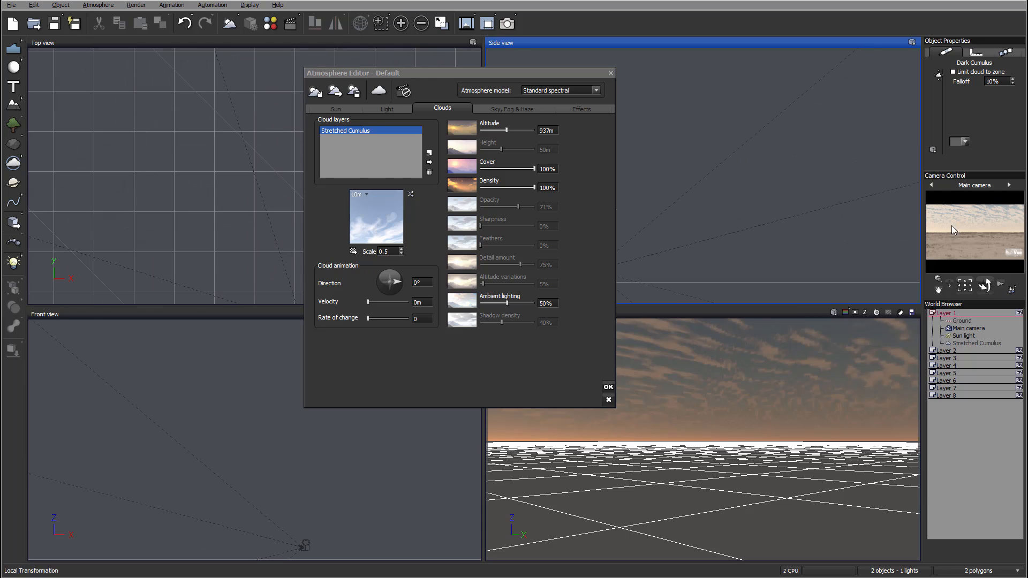
{"action": "scroll", "coordinate": [712, 180], "scroll_direction": "down", "scroll_amount": 2}
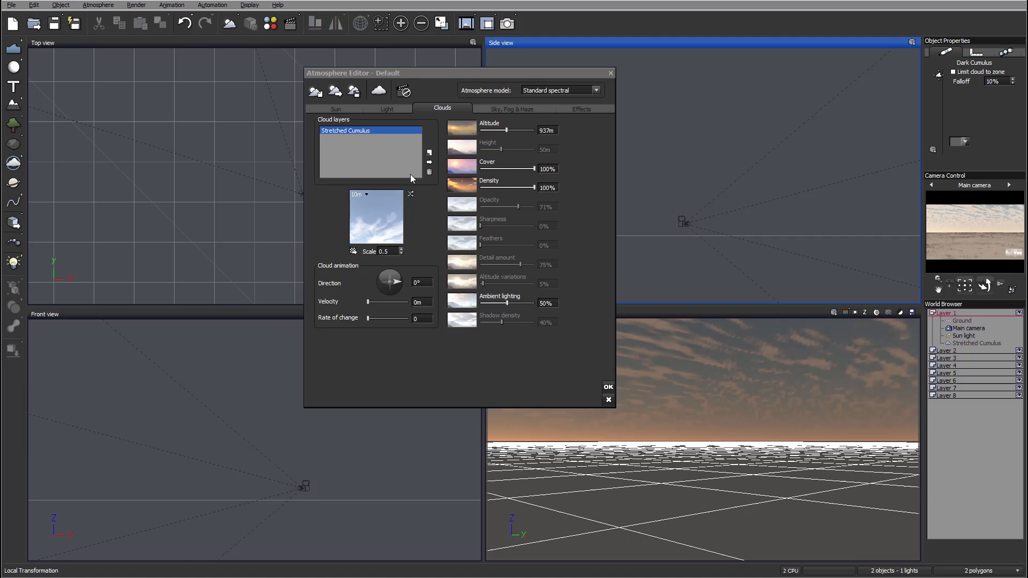
{"action": "left_click", "coordinate": [430, 165]}
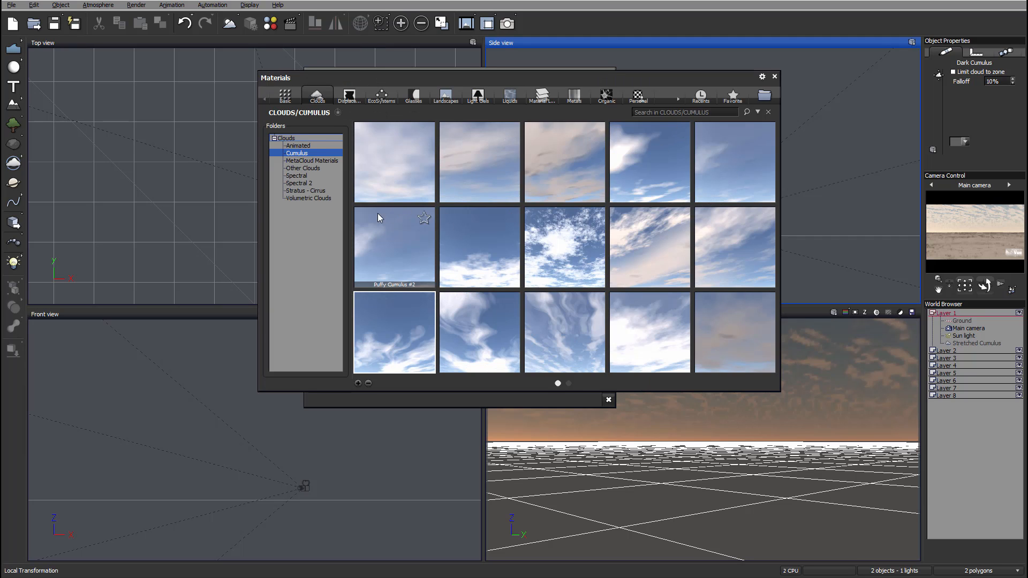
{"action": "left_click", "coordinate": [298, 185]}
{"action": "left_click", "coordinate": [296, 175]}
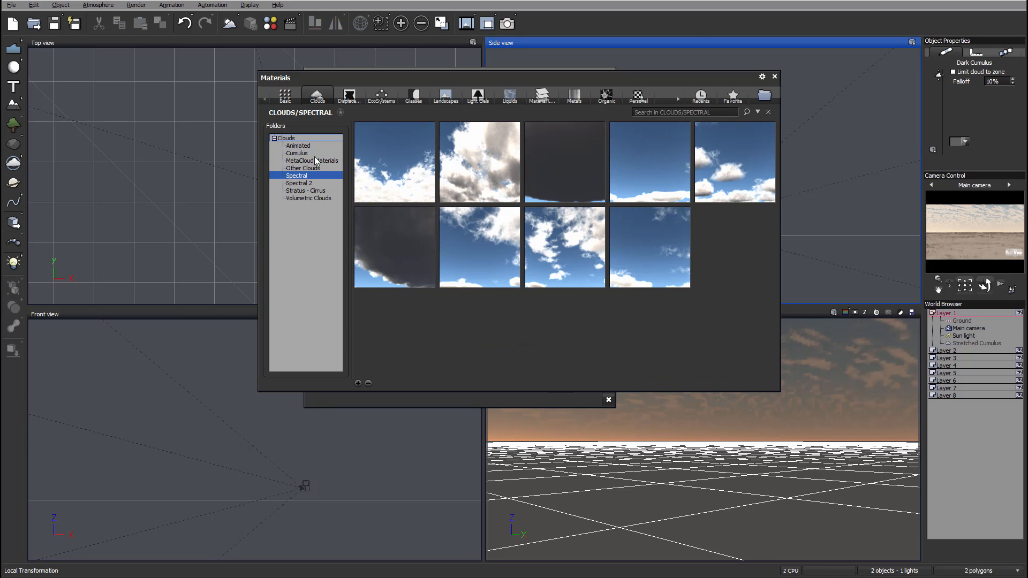
{"action": "left_click", "coordinate": [297, 154]}
{"action": "left_click", "coordinate": [304, 190]}
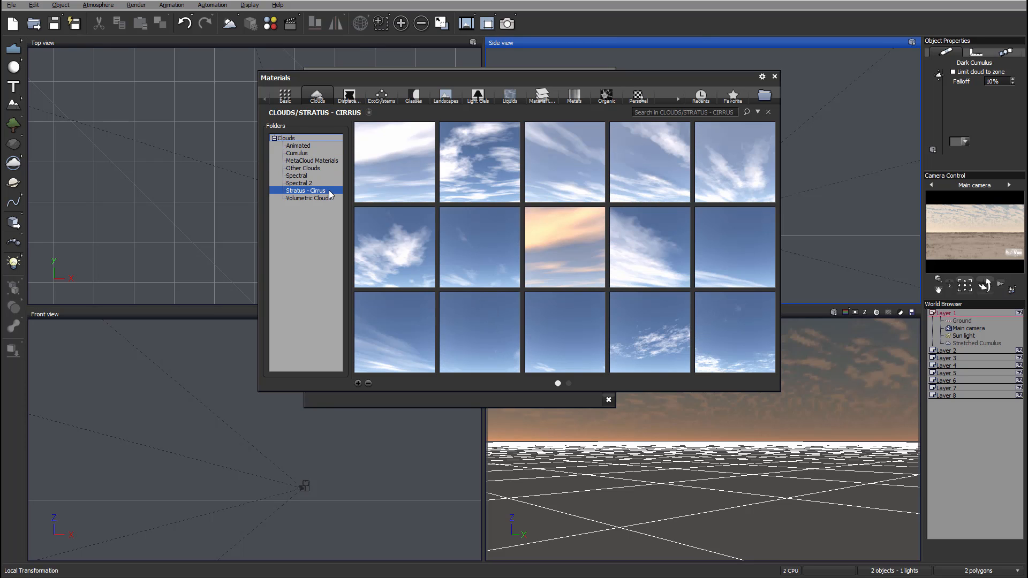
{"action": "left_click", "coordinate": [314, 199]}
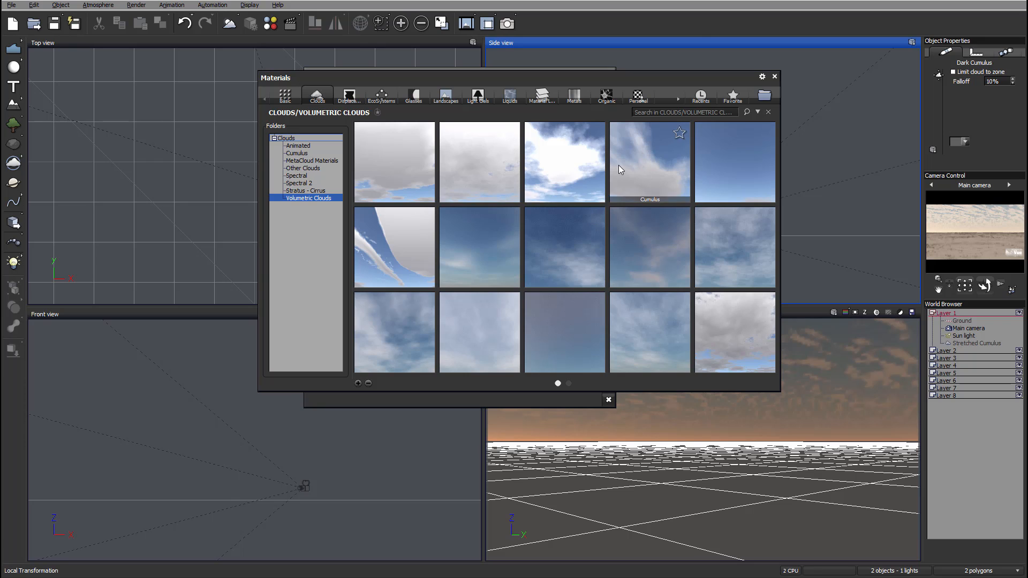
{"action": "left_click", "coordinate": [775, 78]}
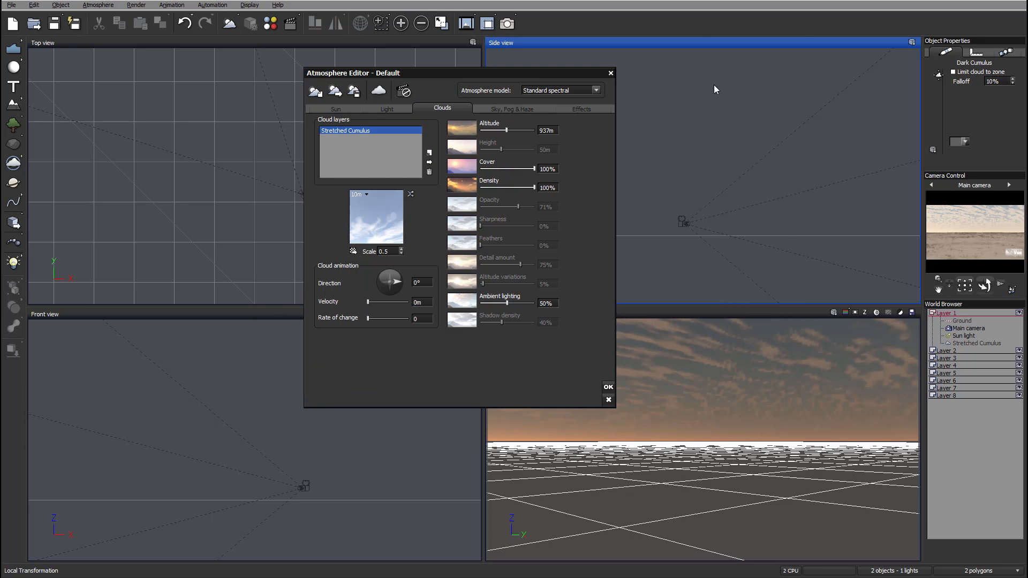
Add a Sea water surface and raise it toward the horizon in the Side view.
{"action": "left_click", "coordinate": [614, 72]}
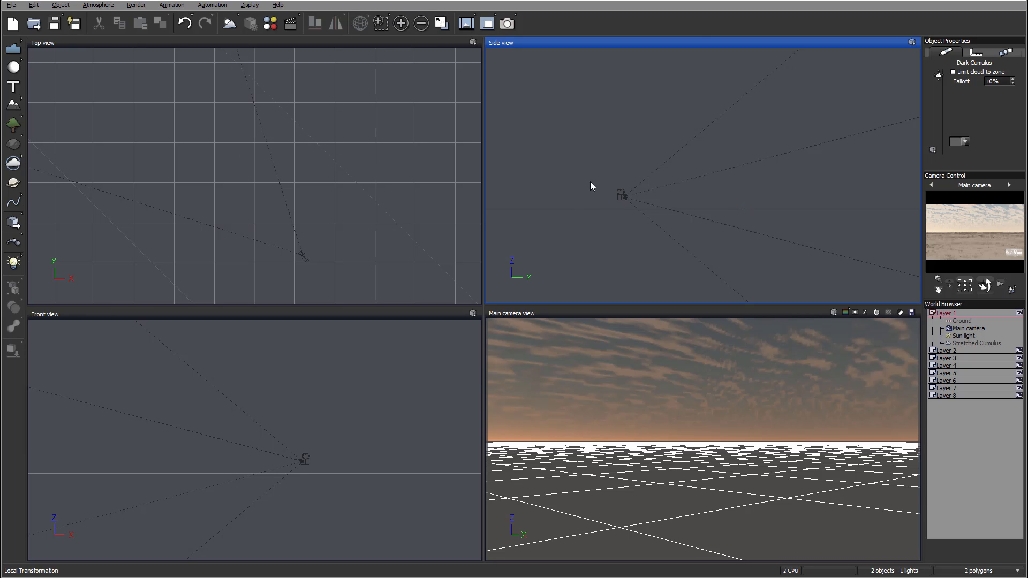
{"action": "left_click", "coordinate": [15, 51]}
{"action": "left_click_drag", "start_coordinate": [703, 181], "coordinate": [706, 172]}
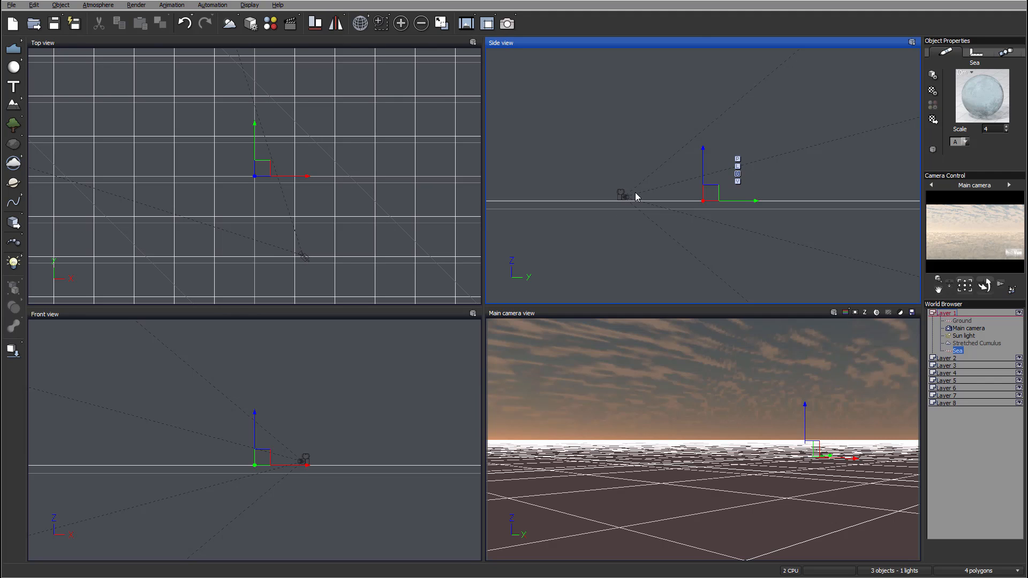
{"action": "right_click_drag", "start_coordinate": [636, 196], "coordinate": [623, 210]}
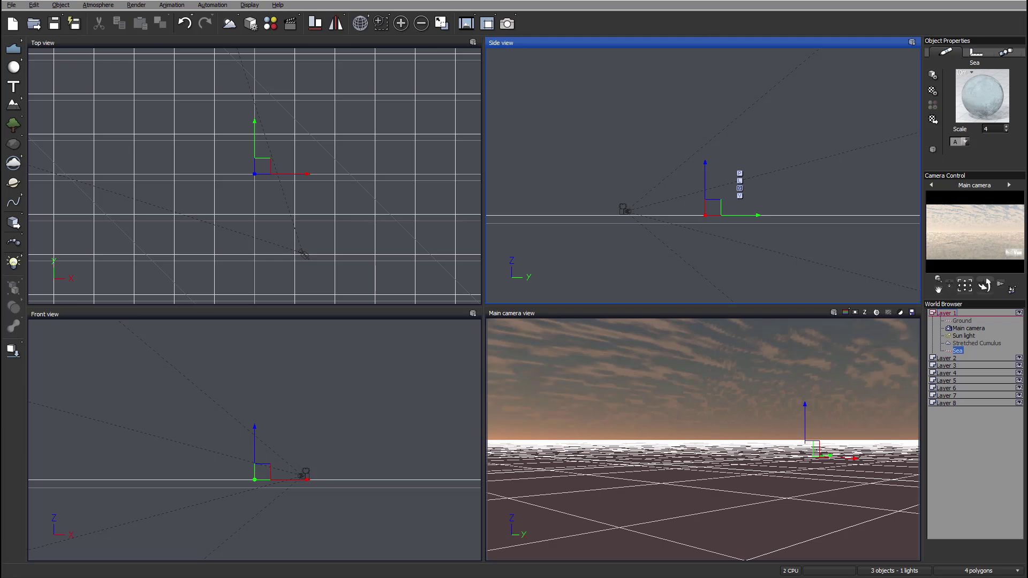
{"action": "scroll", "coordinate": [679, 187], "scroll_direction": "up", "scroll_amount": 3}
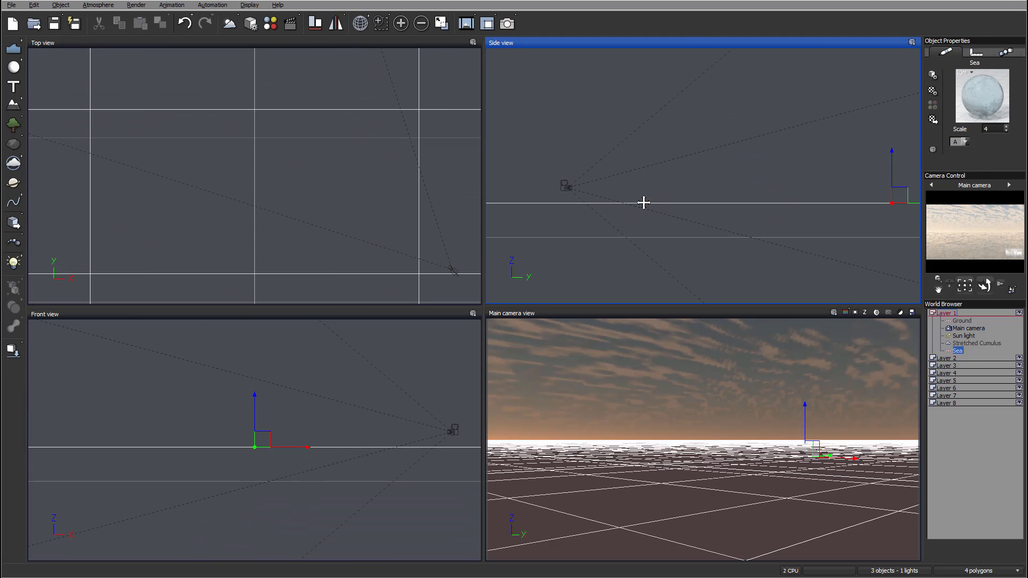
{"action": "left_click_drag", "start_coordinate": [704, 182], "coordinate": [738, 194]}
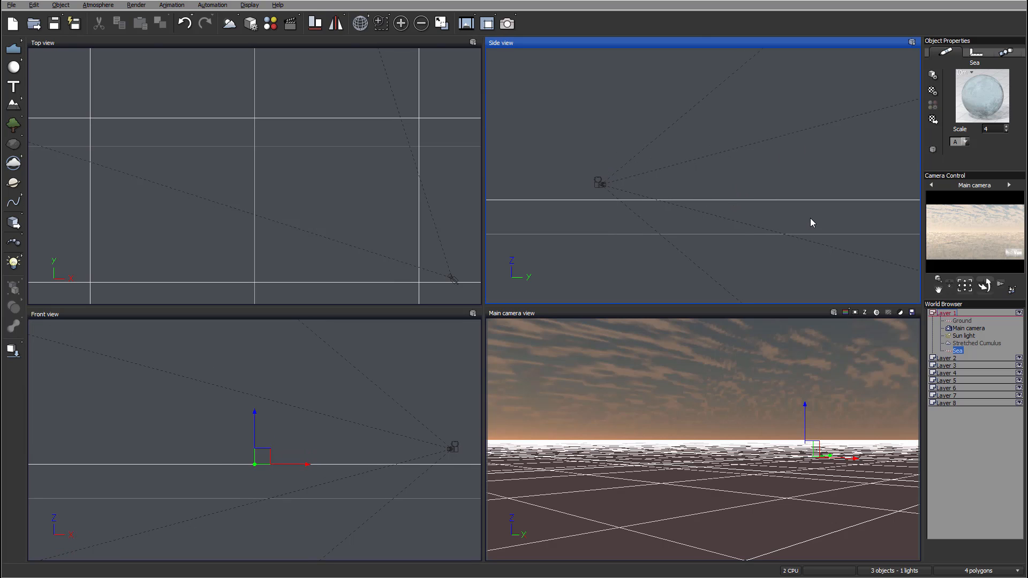
{"action": "double_click", "coordinate": [974, 102]}
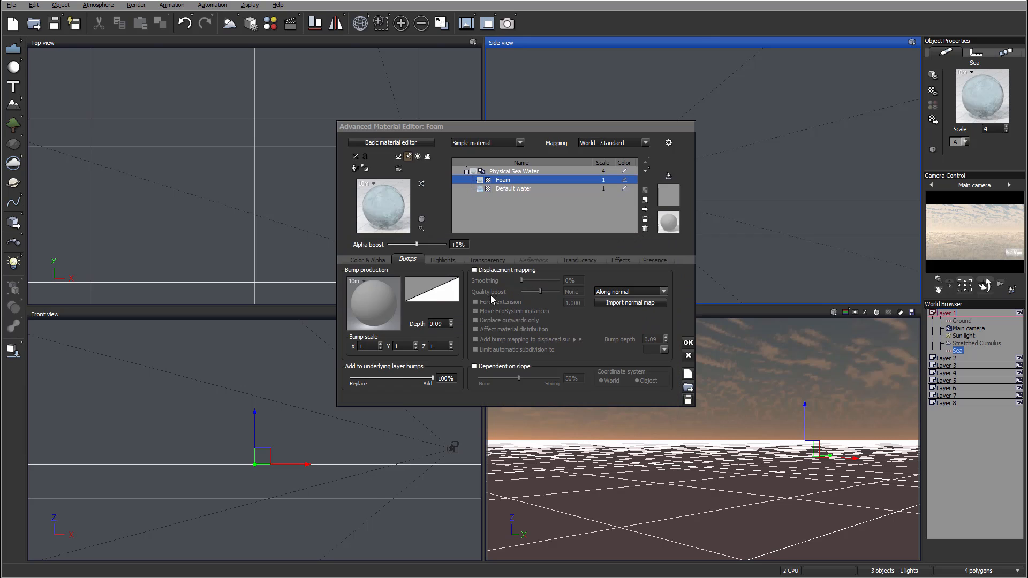
{"action": "left_click", "coordinate": [514, 189]}
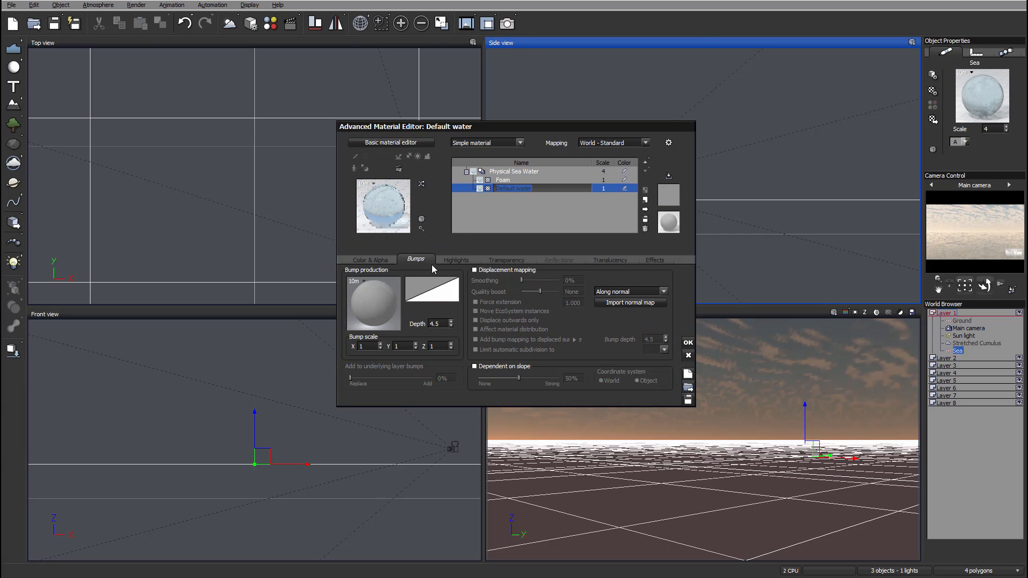
{"action": "left_click", "coordinate": [507, 261]}
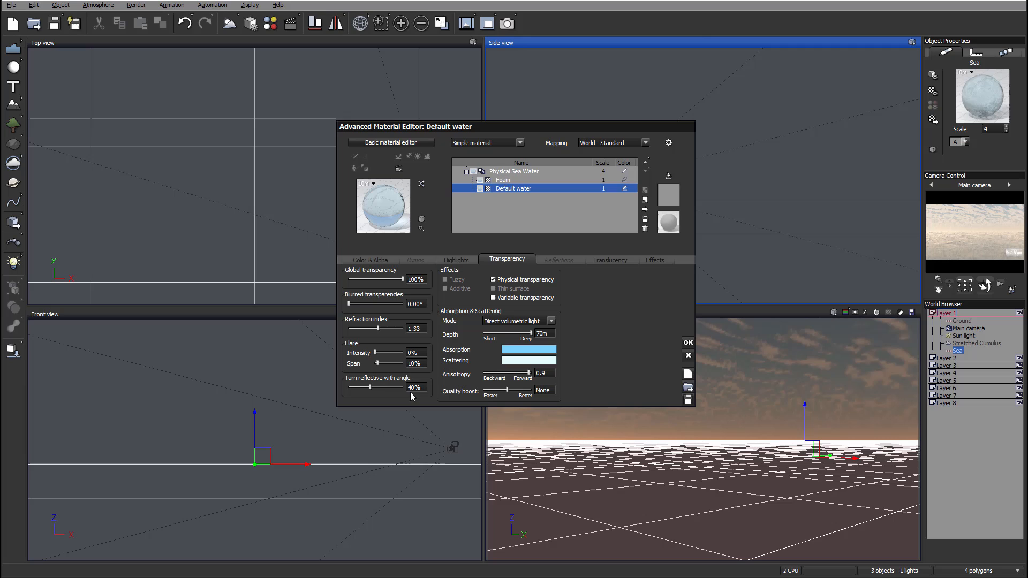
{"action": "left_click_drag", "start_coordinate": [382, 389], "coordinate": [386, 389]}
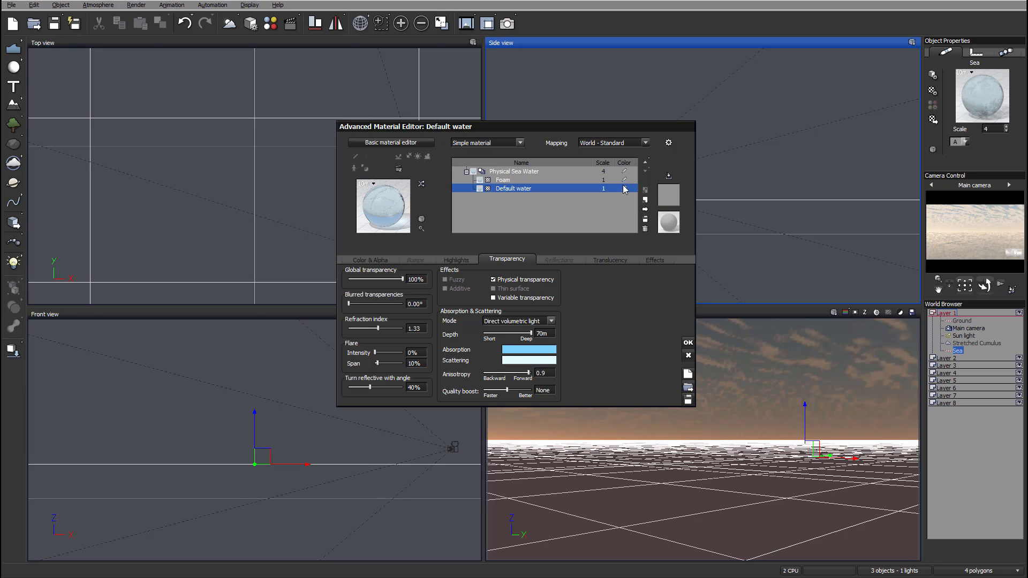
{"action": "left_click", "coordinate": [689, 353]}
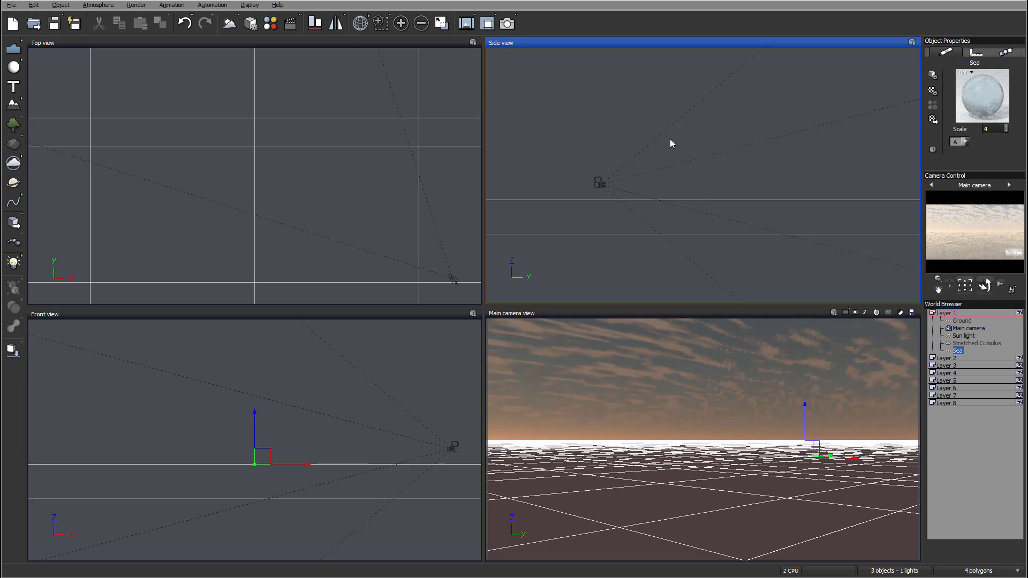
Delete the old Stretched Cumulus cloud layer from the scene.
{"action": "middle_click_drag", "start_coordinate": [666, 151], "coordinate": [684, 175]}
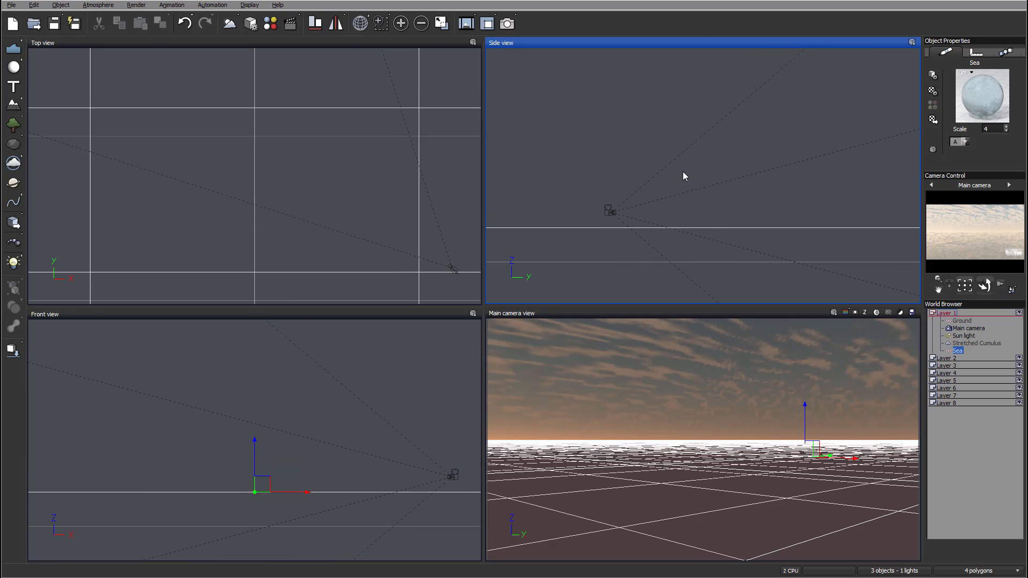
{"action": "left_click", "coordinate": [971, 345]}
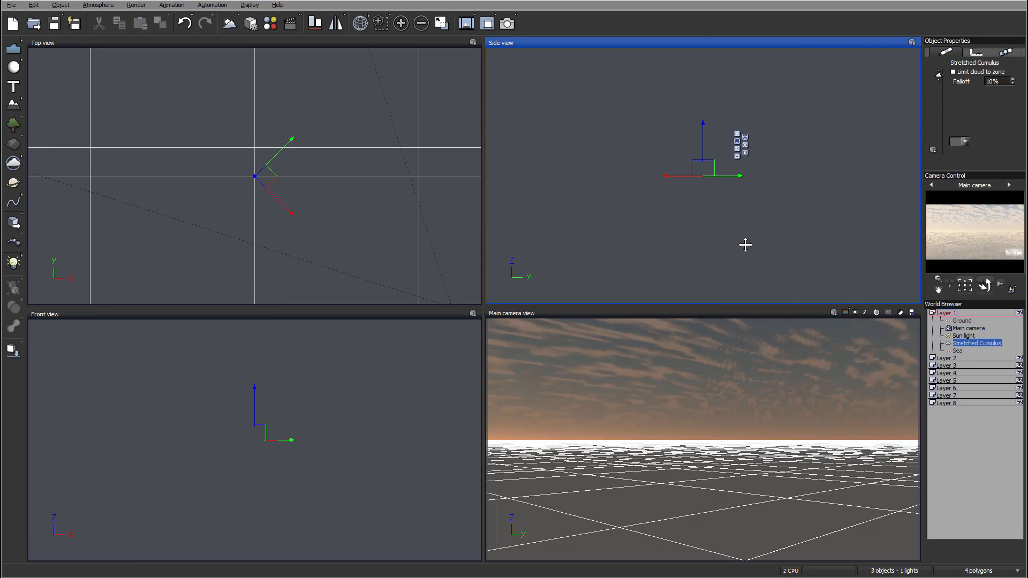
{"action": "key", "text": "Delete"}
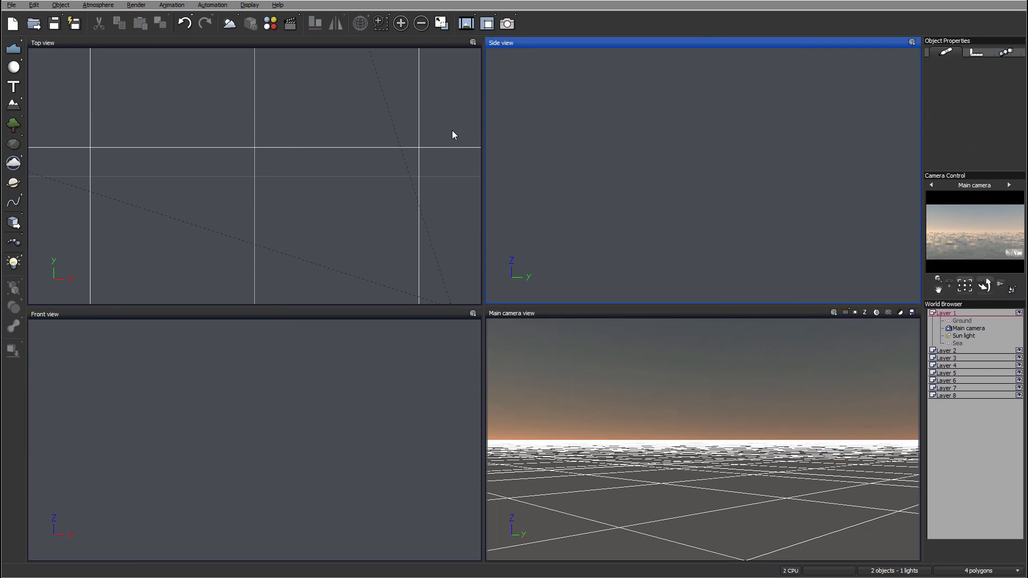
Add a Spectral 2 Fluffy Cumulus cloud layer in the Atmosphere Editor.
{"action": "left_click", "coordinate": [97, 5]}
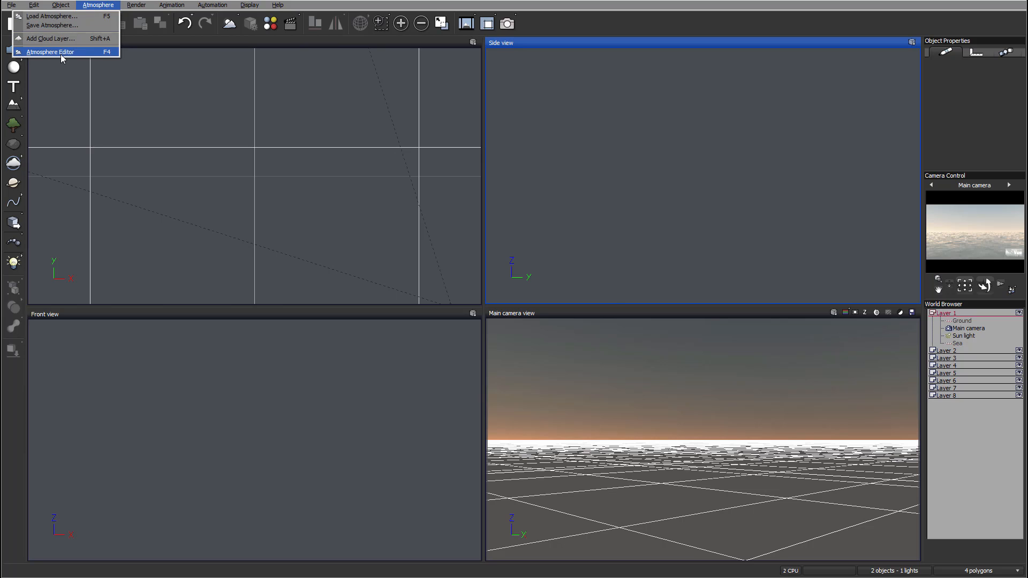
{"action": "left_click", "coordinate": [60, 54]}
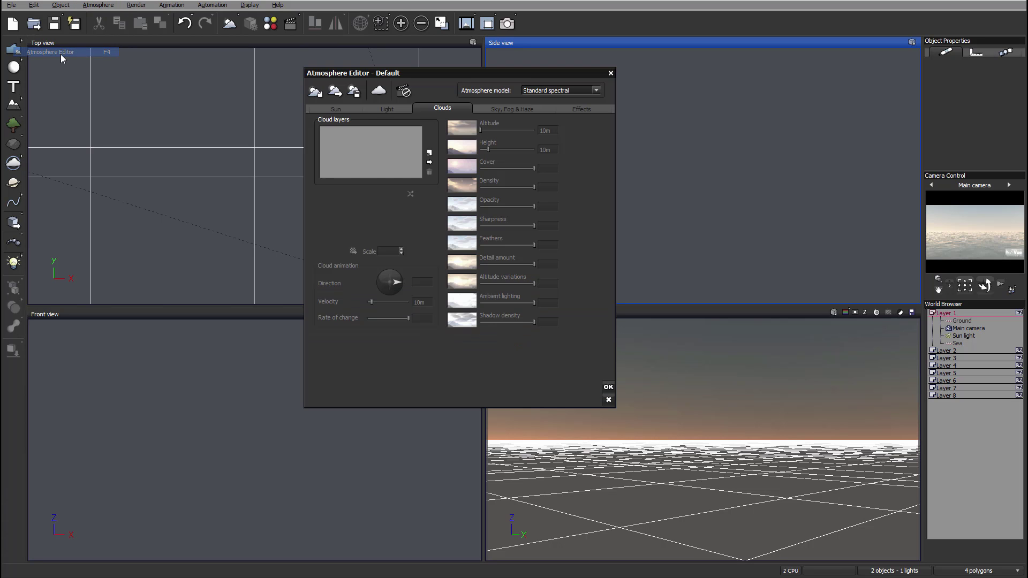
{"action": "left_click", "coordinate": [429, 153]}
{"action": "left_click", "coordinate": [298, 183]}
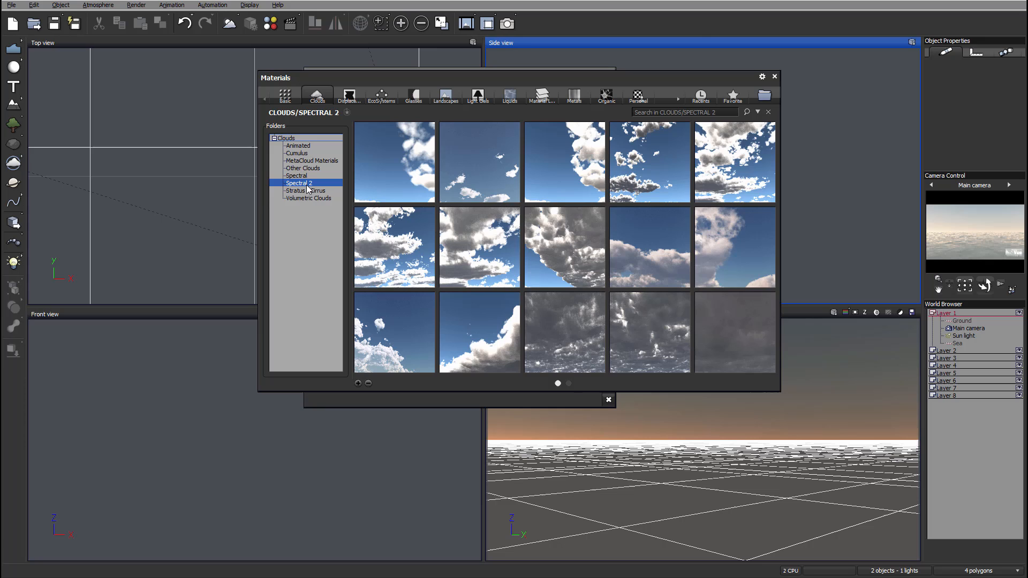
{"action": "mouse_move", "coordinate": [734, 246]}
{"action": "double_click", "coordinate": [714, 244]}
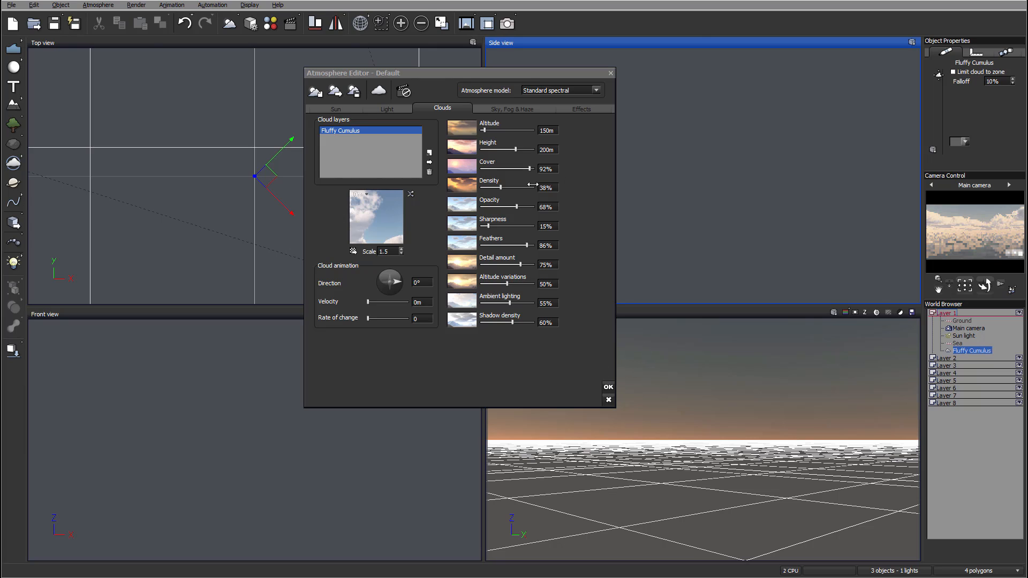
Lower the cloud density to about 6% and raise detail amount and altitude variations.
{"action": "left_click", "coordinate": [546, 130]}
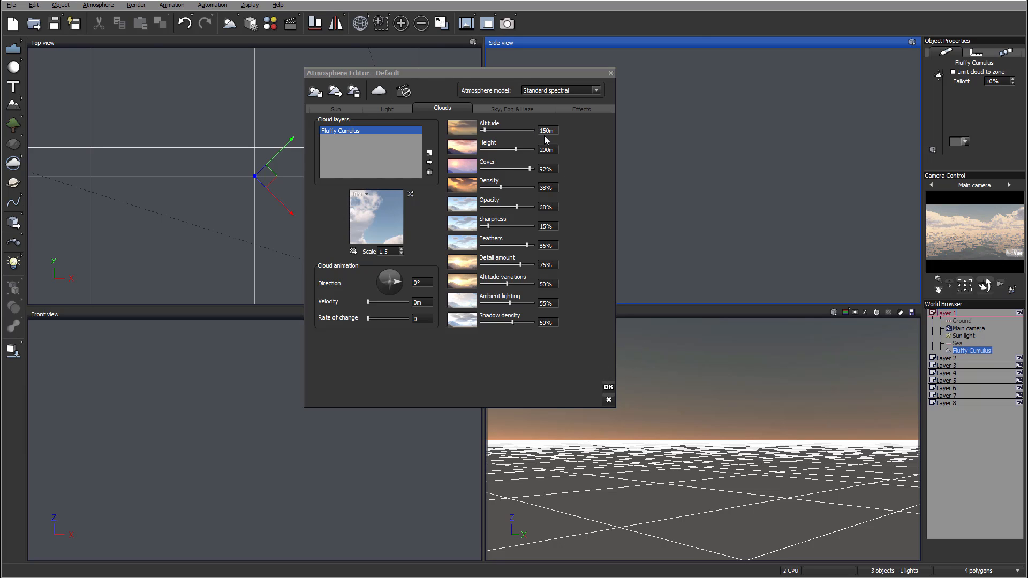
{"action": "mouse_move", "coordinate": [501, 186]}
{"action": "left_mouse_down"}
{"action": "mouse_move", "coordinate": [483, 187]}
{"action": "mouse_move", "coordinate": [526, 205]}
{"action": "left_mouse_up"}
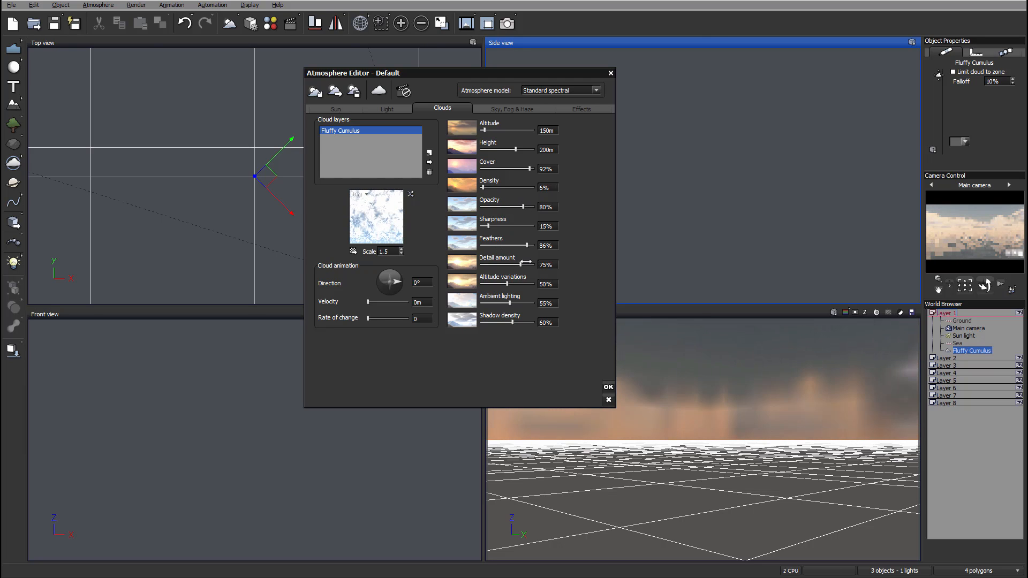
{"action": "mouse_move", "coordinate": [523, 264]}
{"action": "left_mouse_down"}
{"action": "mouse_move", "coordinate": [533, 264]}
{"action": "mouse_move", "coordinate": [534, 284]}
{"action": "left_mouse_up"}
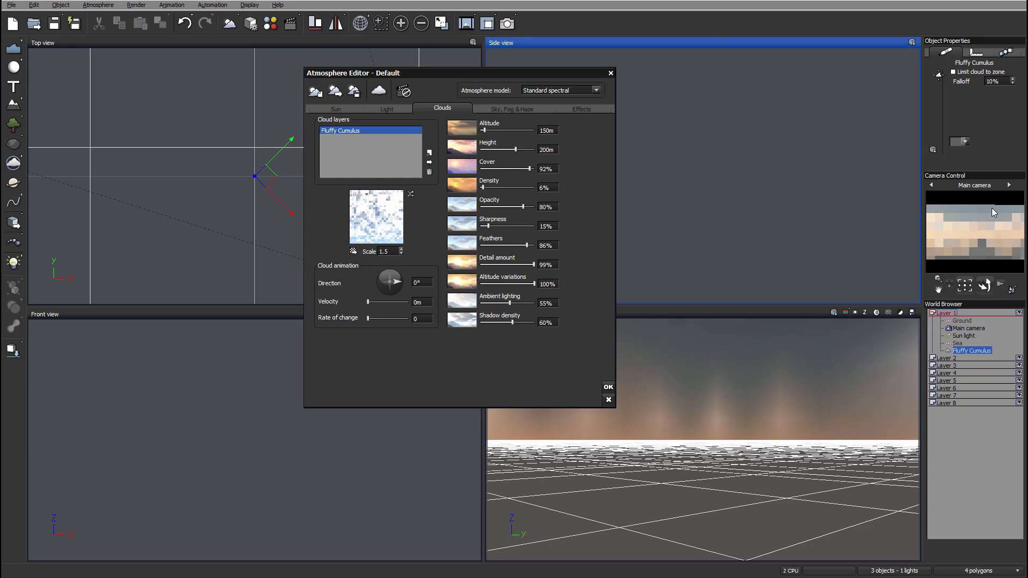
Apply the atmosphere, then move the sun light to the terrain's upper-left and low toward the horizon.
{"action": "left_click", "coordinate": [609, 386]}
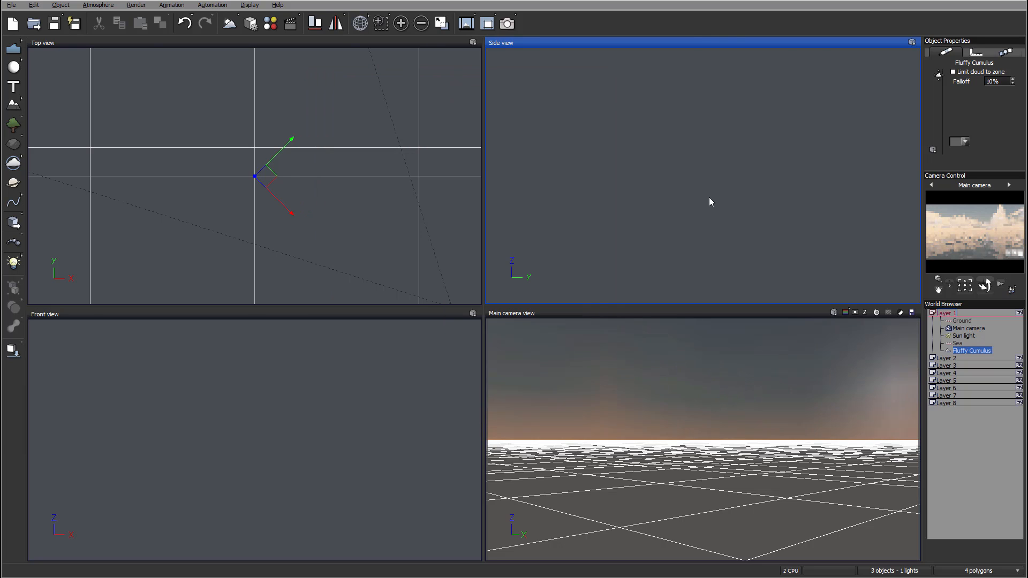
{"action": "left_click", "coordinate": [961, 337]}
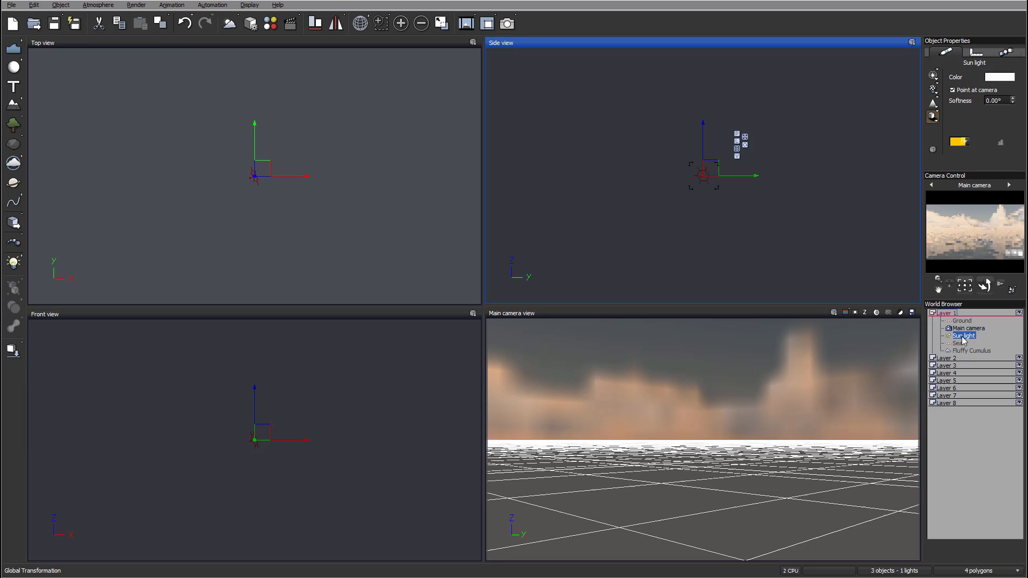
{"action": "left_click", "coordinate": [349, 169]}
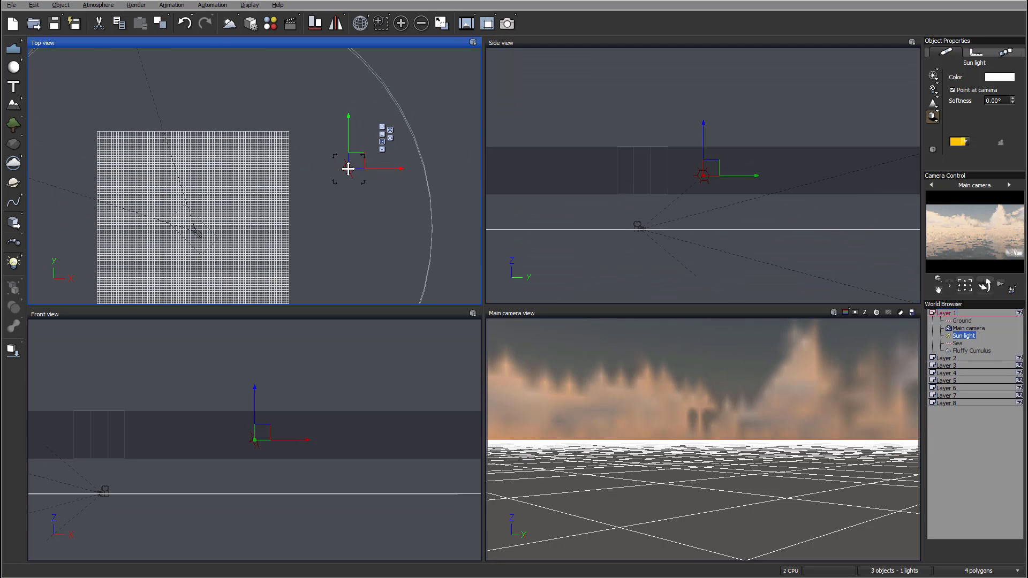
{"action": "left_click_drag", "start_coordinate": [350, 169], "coordinate": [138, 115]}
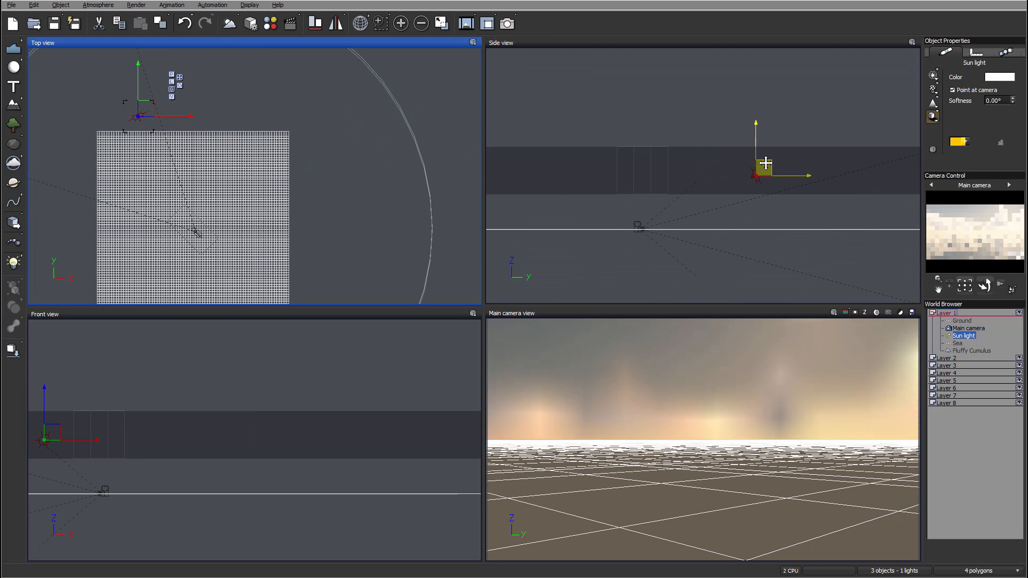
{"action": "mouse_move", "coordinate": [755, 169]}
{"action": "left_mouse_down"}
{"action": "mouse_move", "coordinate": [794, 204]}
{"action": "mouse_move", "coordinate": [786, 198]}
{"action": "left_mouse_up"}
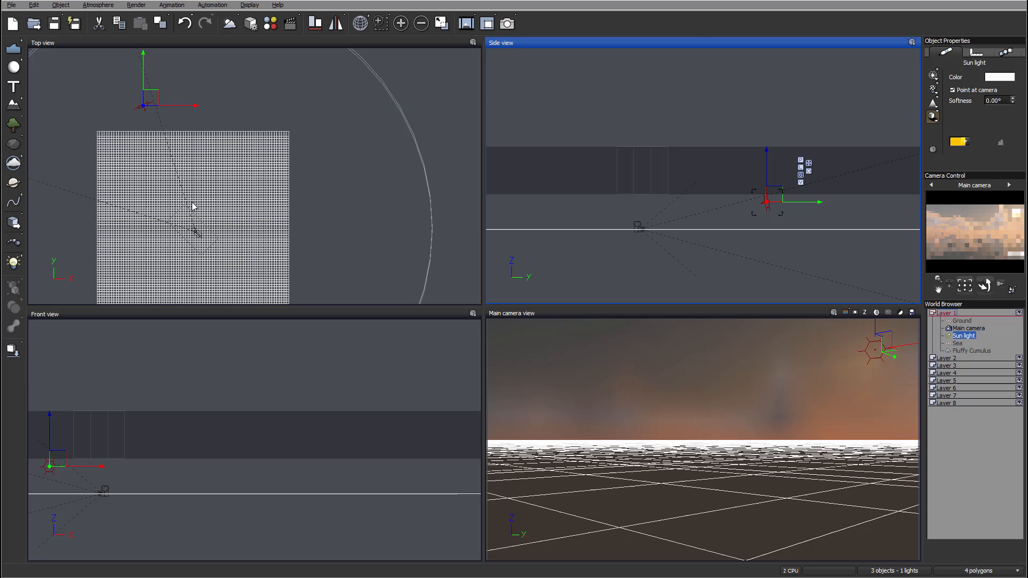
{"action": "left_click_drag", "start_coordinate": [148, 103], "coordinate": [186, 98]}
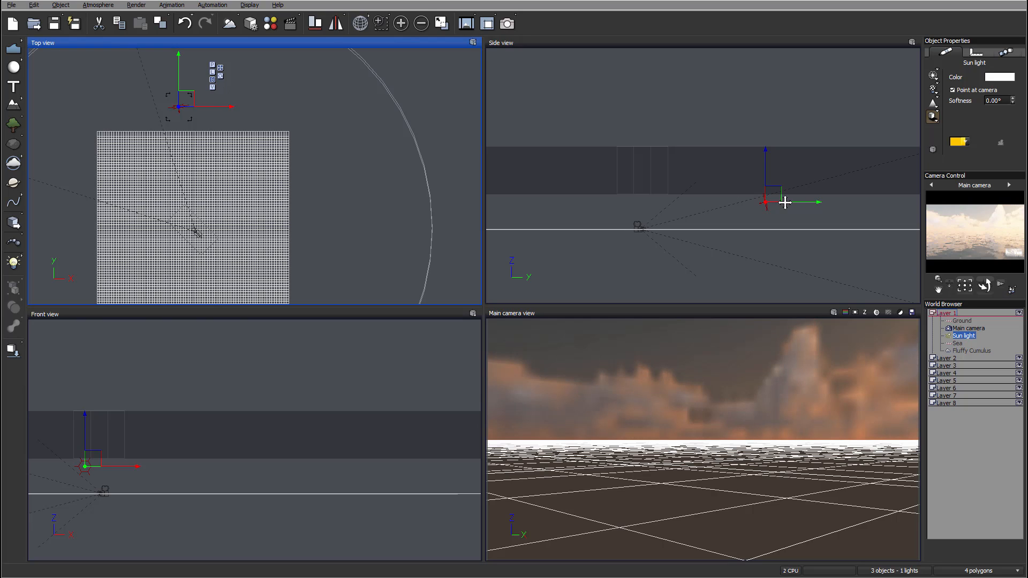
Pan the side view to bring the low sun light back into view.
{"action": "left_click", "coordinate": [695, 176]}
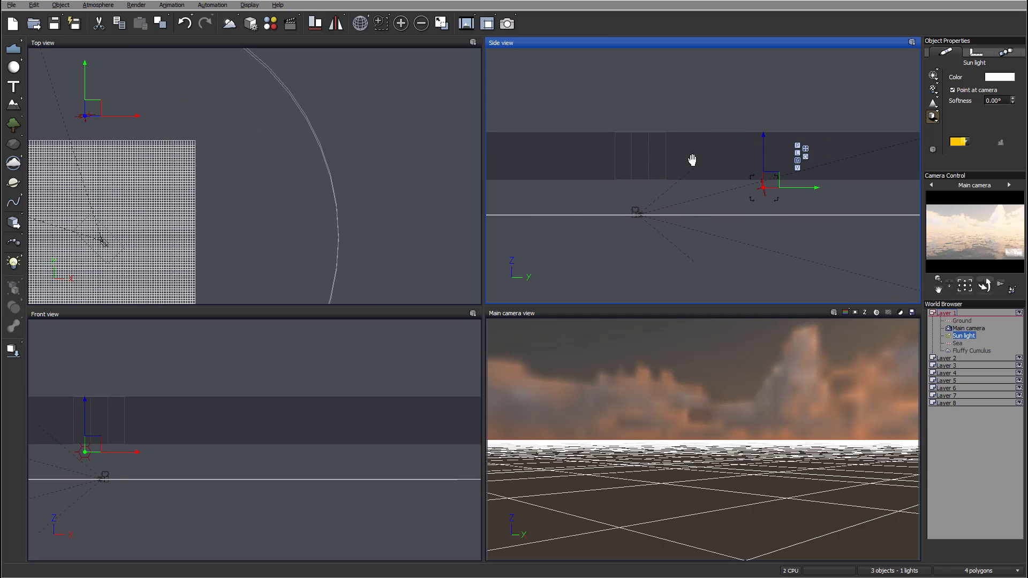
{"action": "scroll", "coordinate": [689, 161], "scroll_direction": "up", "scroll_amount": 5}
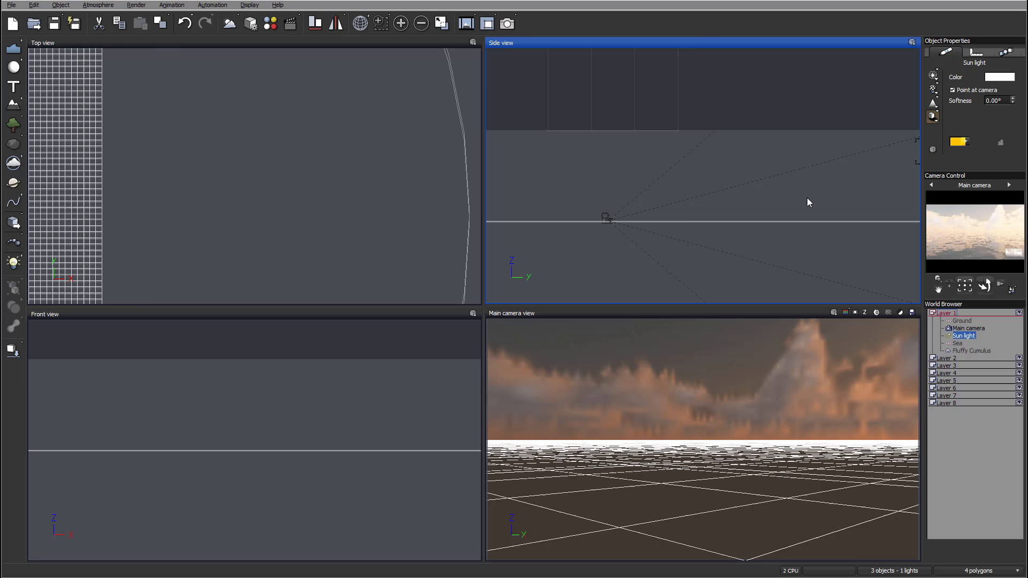
{"action": "mouse_move", "coordinate": [691, 183]}
{"action": "left_mouse_down"}
{"action": "mouse_move", "coordinate": [725, 178]}
{"action": "mouse_move", "coordinate": [691, 181]}
{"action": "left_mouse_up"}
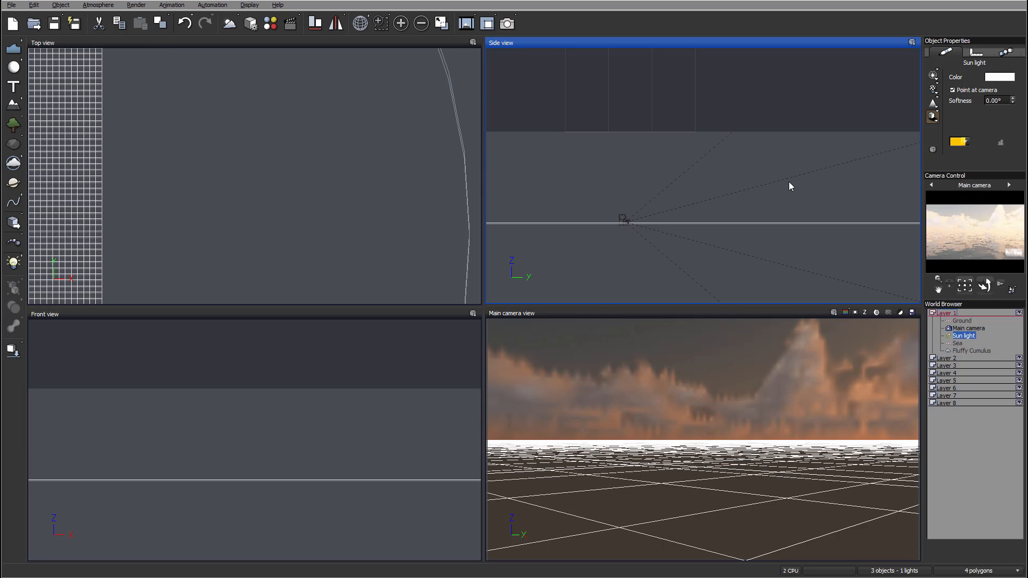
{"action": "left_click_drag", "start_coordinate": [788, 181], "coordinate": [741, 183]}
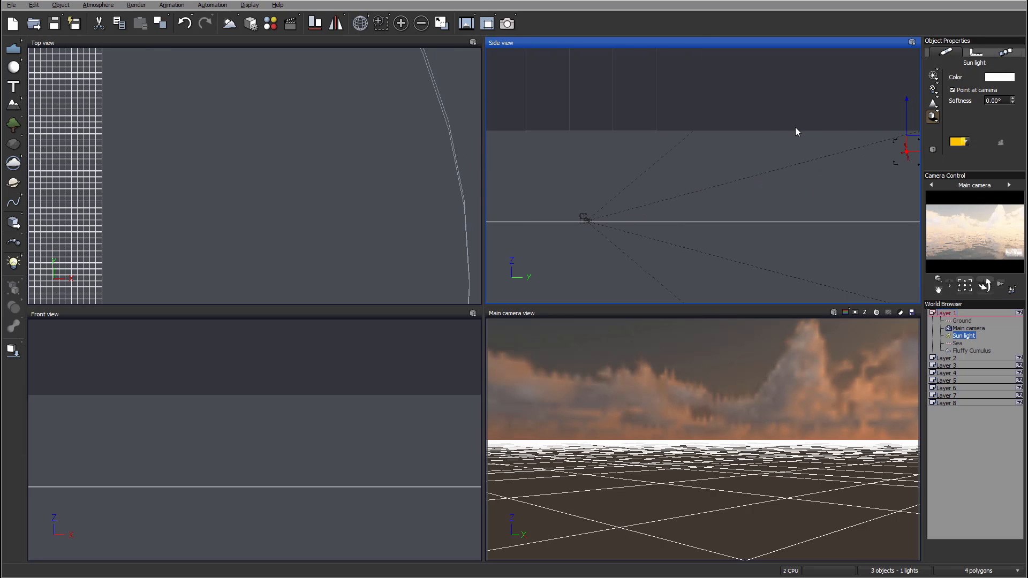
{"action": "left_click_drag", "start_coordinate": [746, 121], "coordinate": [798, 151]}
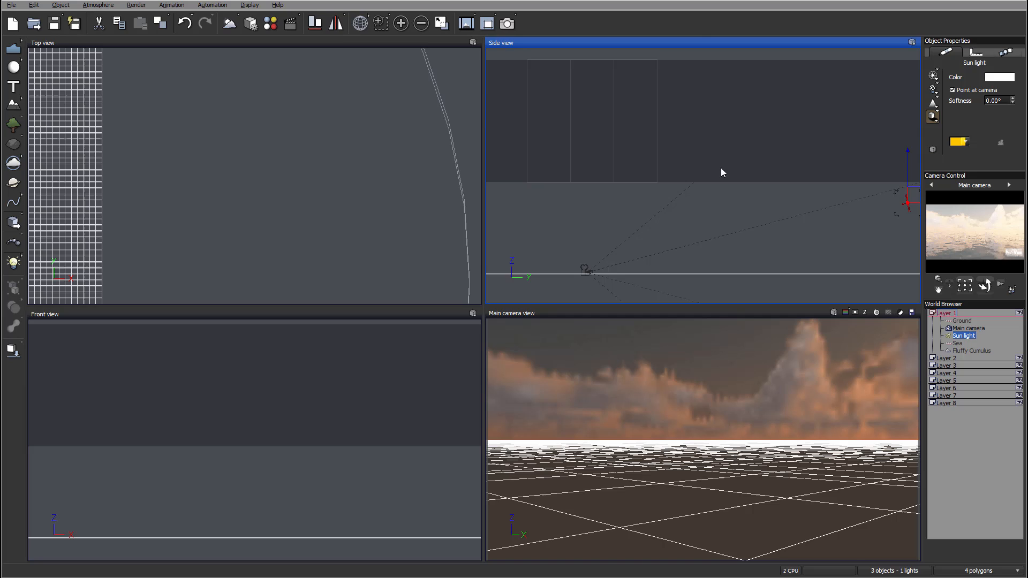
{"action": "mouse_move", "coordinate": [721, 167]}
{"action": "left_mouse_down"}
{"action": "mouse_move", "coordinate": [784, 174]}
{"action": "mouse_move", "coordinate": [677, 112]}
{"action": "left_mouse_up"}
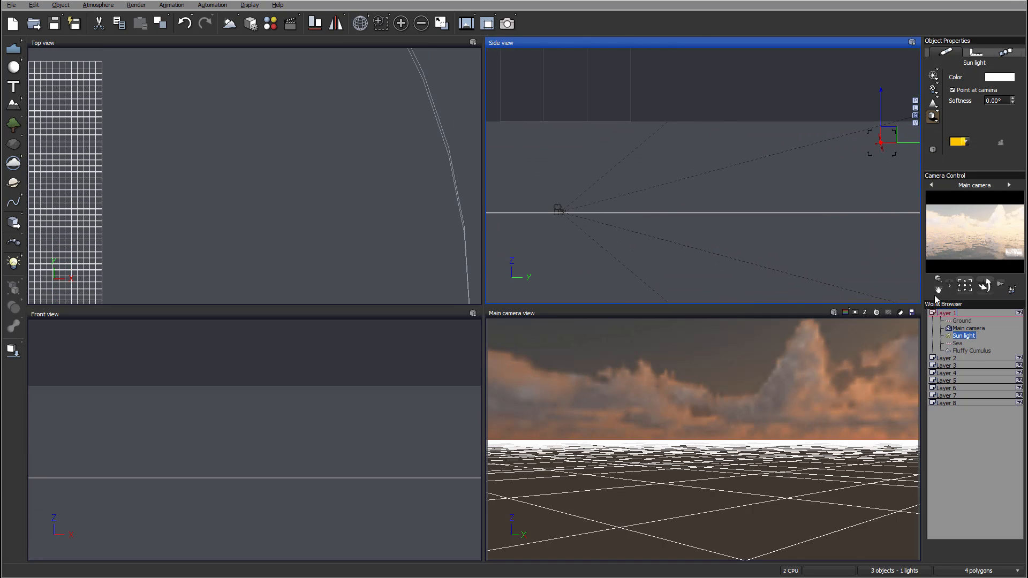
Show the Fluffy Cumulus zone box, shift it right, and leave zone limiting off.
{"action": "double_click", "coordinate": [968, 352]}
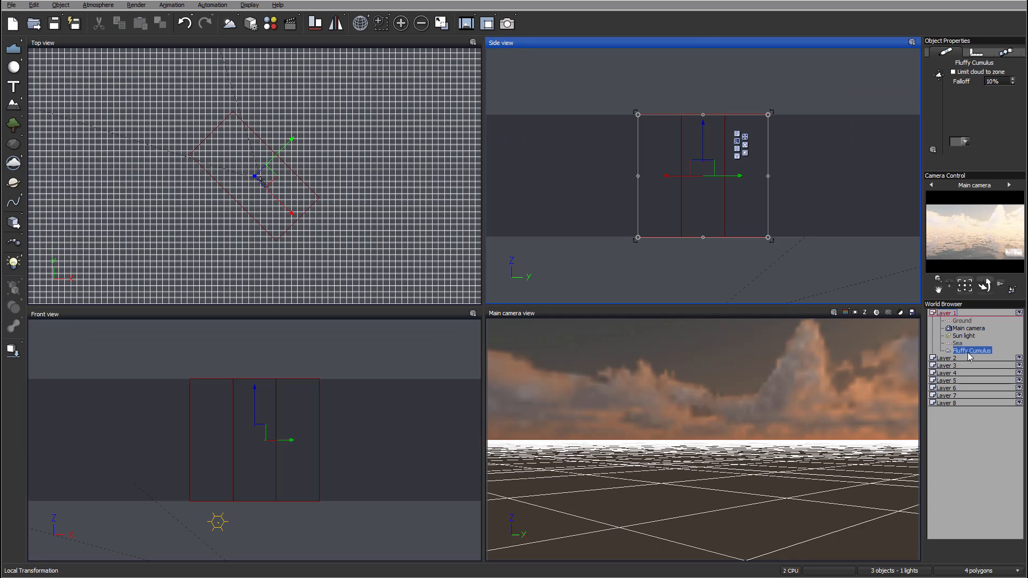
{"action": "left_click", "coordinate": [952, 72]}
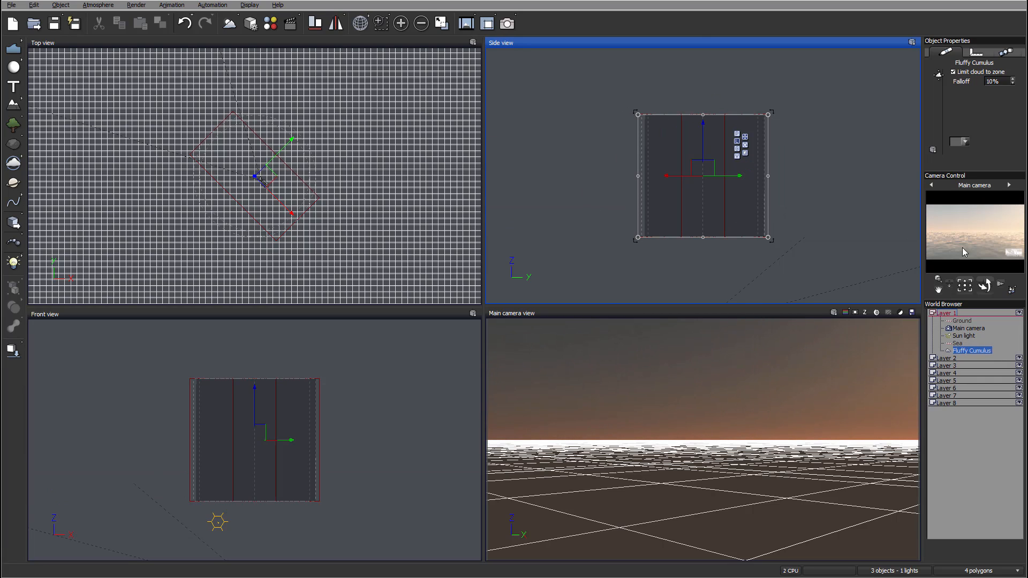
{"action": "scroll", "coordinate": [755, 201], "scroll_direction": "down", "scroll_amount": 3}
{"action": "scroll", "coordinate": [771, 141], "scroll_direction": "down", "scroll_amount": 2}
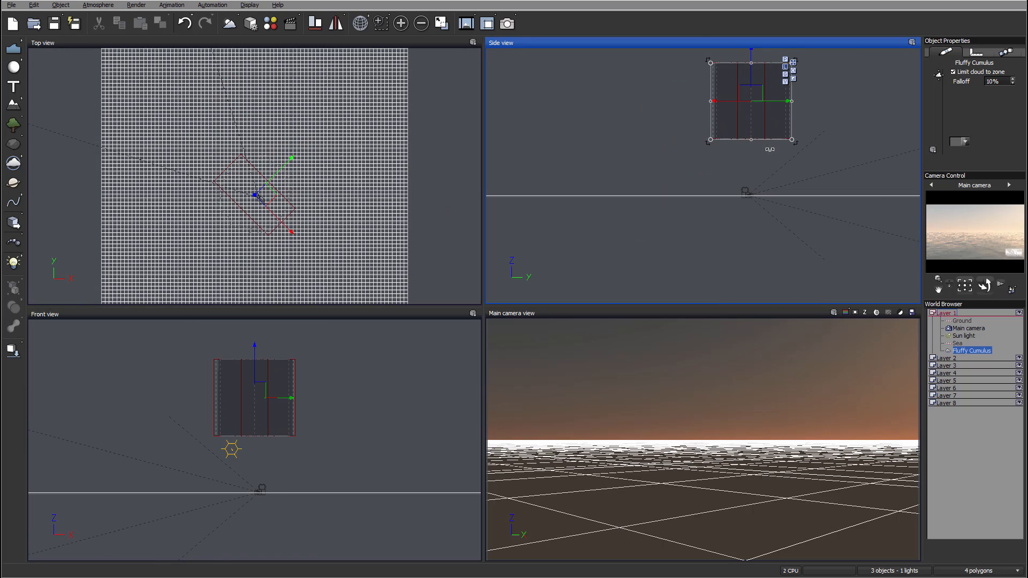
{"action": "right_click_drag", "start_coordinate": [771, 140], "coordinate": [672, 188]}
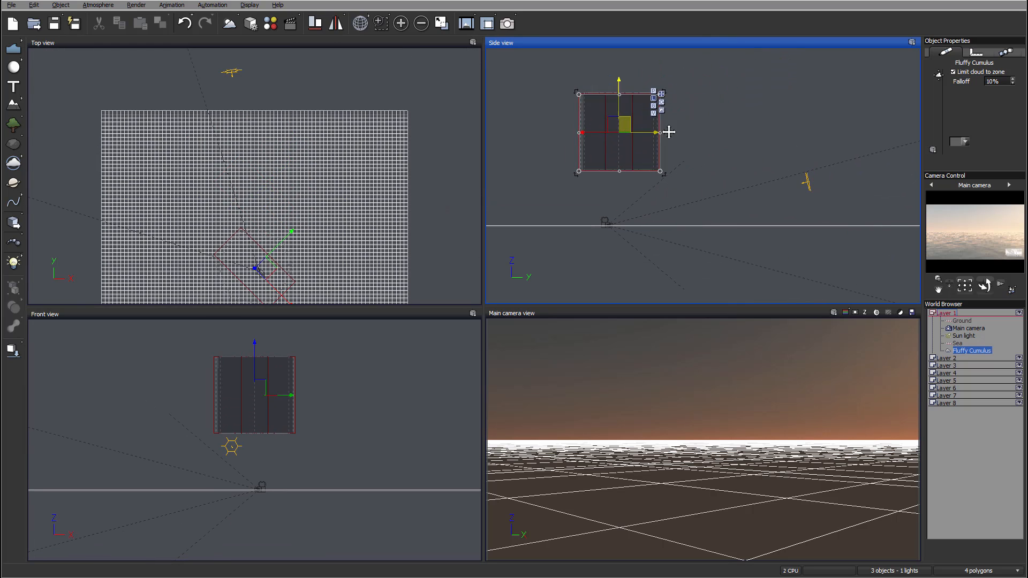
{"action": "mouse_move", "coordinate": [624, 121]}
{"action": "left_mouse_down"}
{"action": "mouse_move", "coordinate": [845, 180]}
{"action": "mouse_move", "coordinate": [691, 175]}
{"action": "mouse_move", "coordinate": [639, 119]}
{"action": "left_mouse_up"}
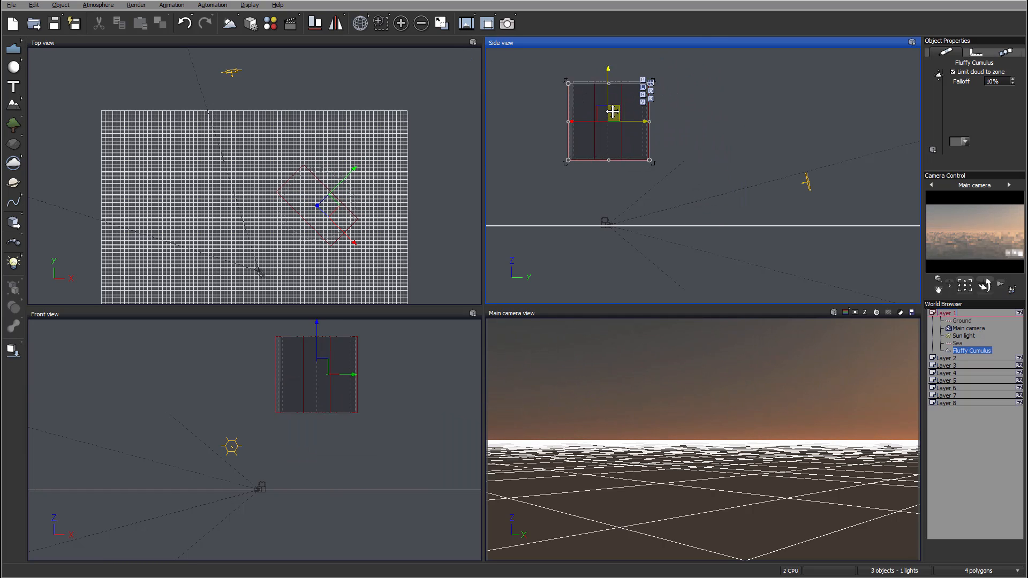
{"action": "left_click", "coordinate": [953, 72]}
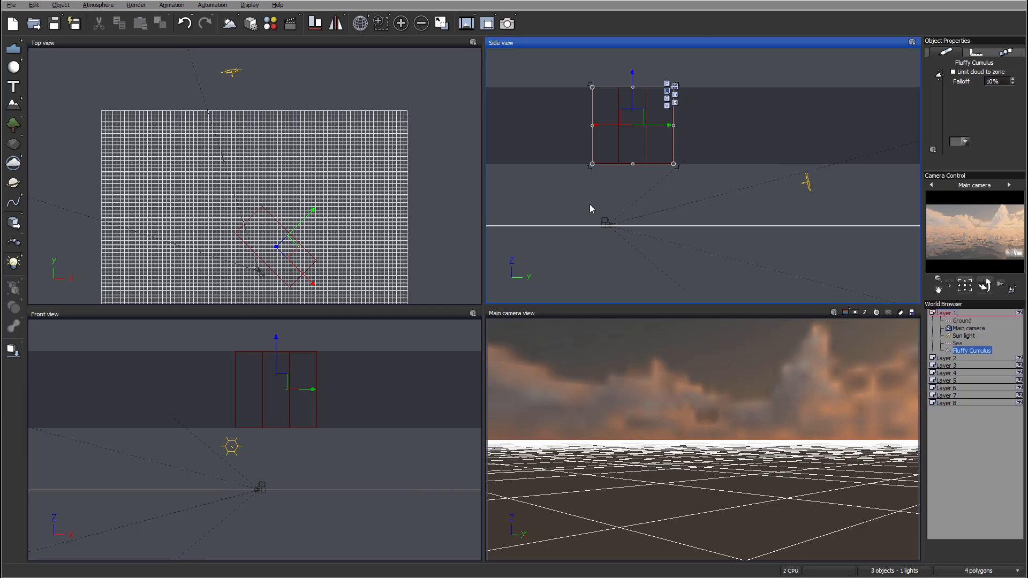
Move the cloud zone lower toward the sun and pan the orthographic views around it.
{"action": "left_click_drag", "start_coordinate": [664, 135], "coordinate": [678, 154]}
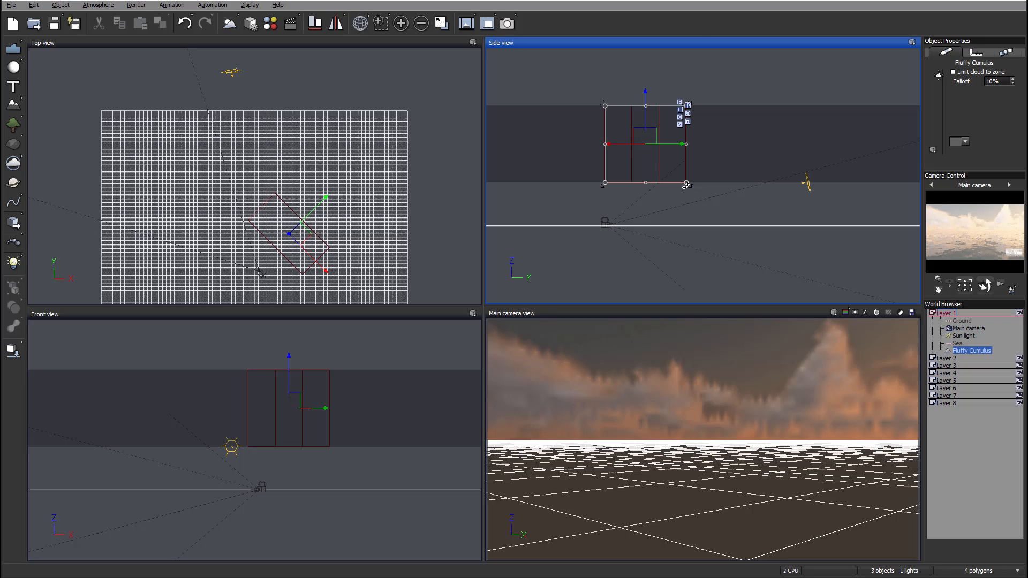
{"action": "mouse_move", "coordinate": [733, 182]}
{"action": "right_mouse_down"}
{"action": "mouse_move", "coordinate": [705, 176]}
{"action": "mouse_move", "coordinate": [735, 172]}
{"action": "right_mouse_up"}
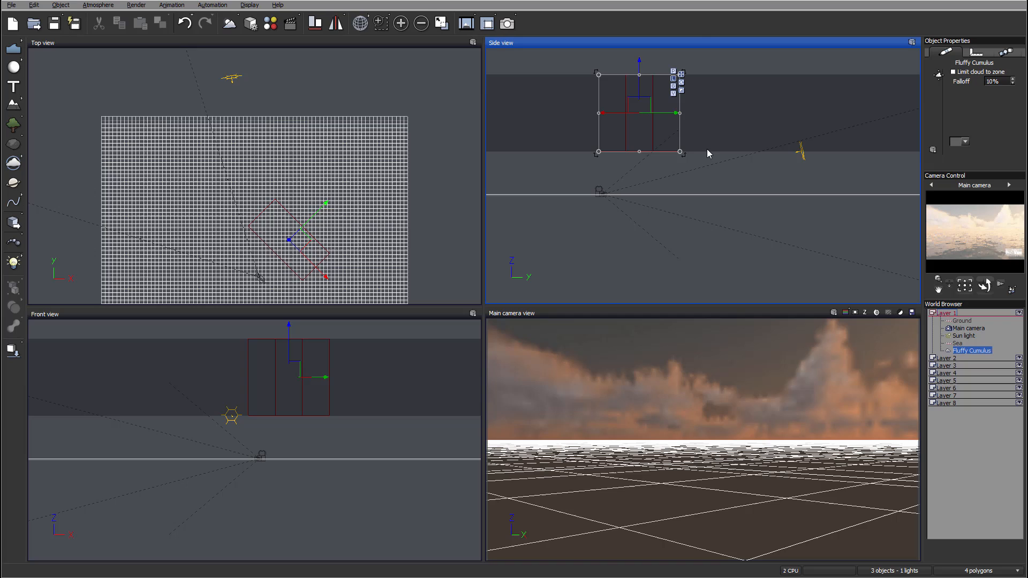
{"action": "right_click_drag", "start_coordinate": [724, 176], "coordinate": [746, 176]}
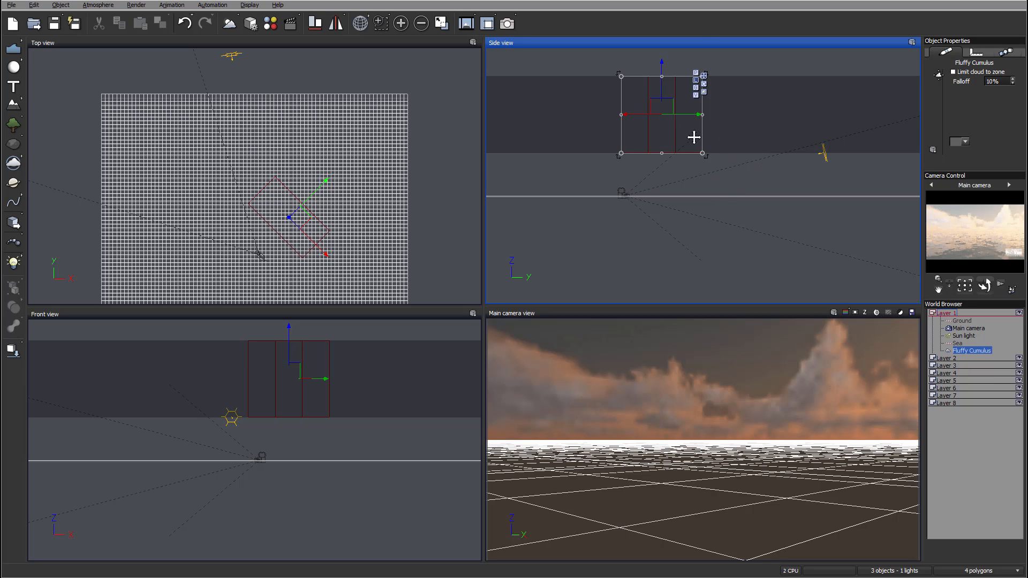
{"action": "right_click_drag", "start_coordinate": [710, 185], "coordinate": [673, 183]}
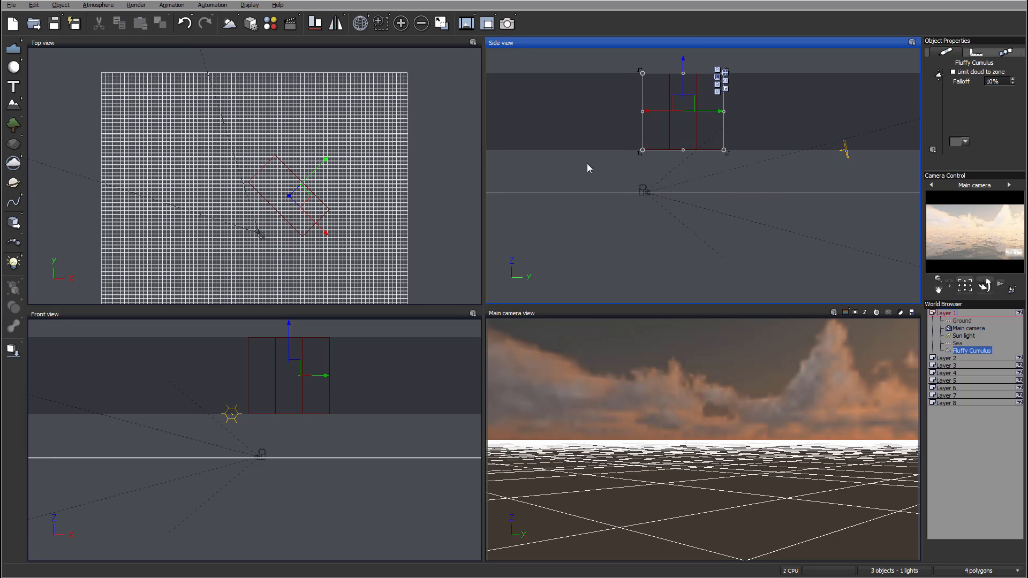